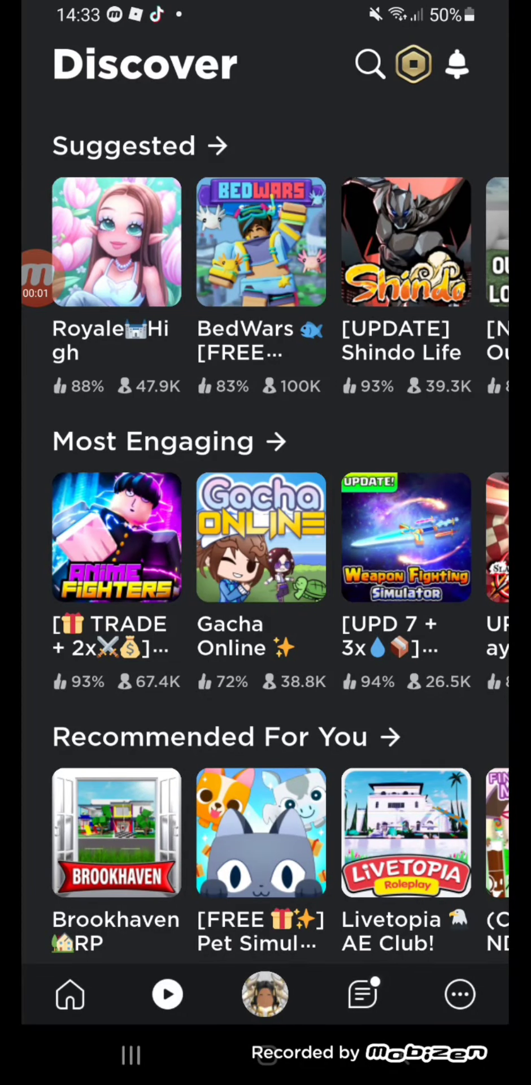
- Open your profile from the More section and expand the profile sheet to full height
{"action": "left_click", "coordinate": [460, 994]}
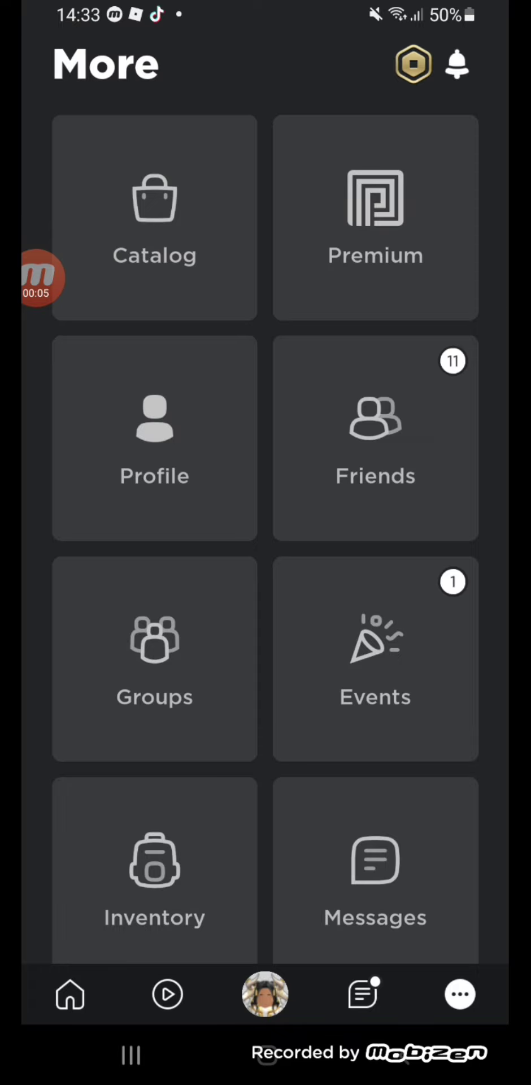
{"action": "left_click", "coordinate": [70, 993]}
{"action": "left_click", "coordinate": [460, 994]}
{"action": "left_click", "coordinate": [155, 437]}
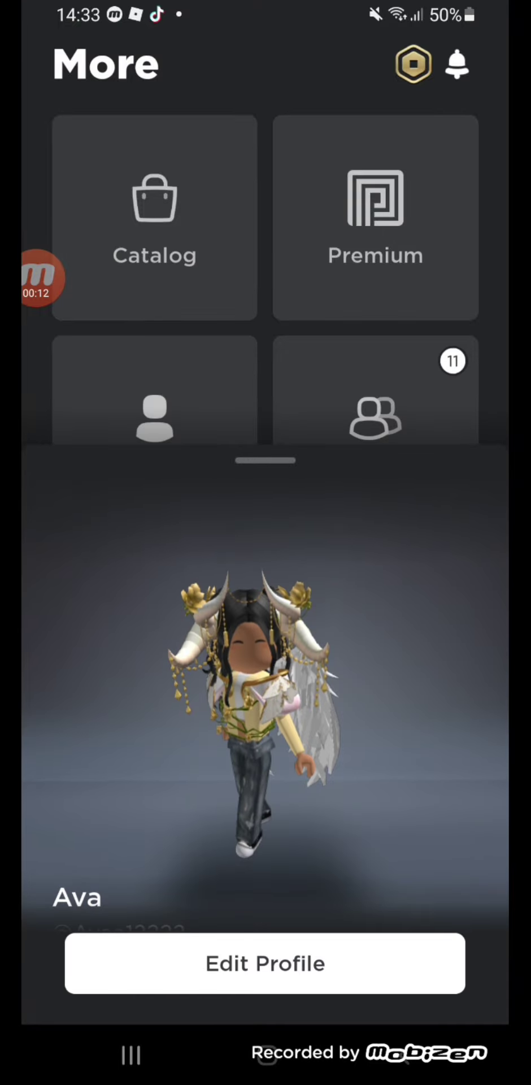
{"action": "left_click_drag", "start_coordinate": [265, 460], "coordinate": [265, 291]}
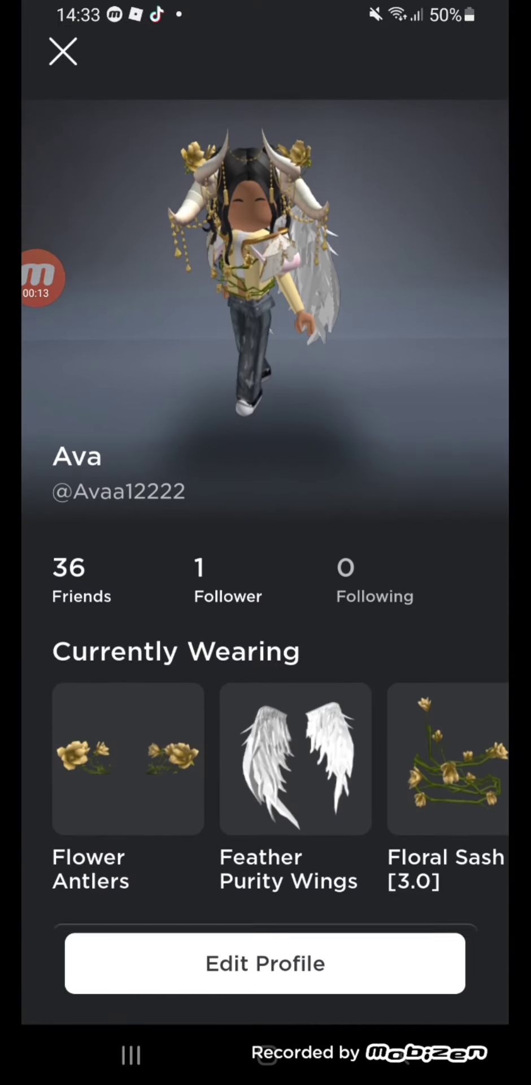
- Scroll the full profile and switch to the Creations tab to show your starter place
{"action": "scroll", "coordinate": [266, 458], "scroll_direction": "down", "scroll_amount": 3}
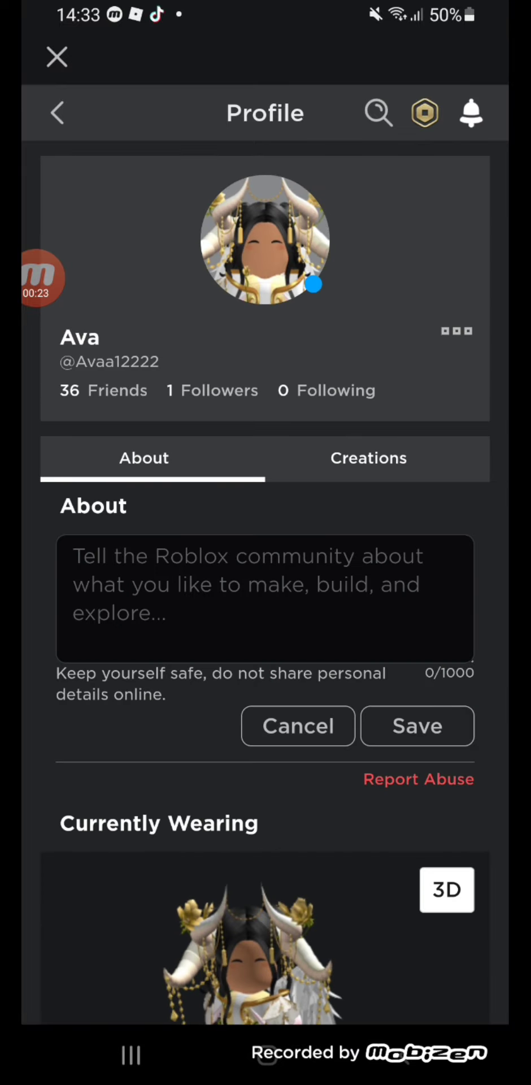
{"action": "scroll", "coordinate": [265, 582], "scroll_direction": "down", "scroll_amount": 5}
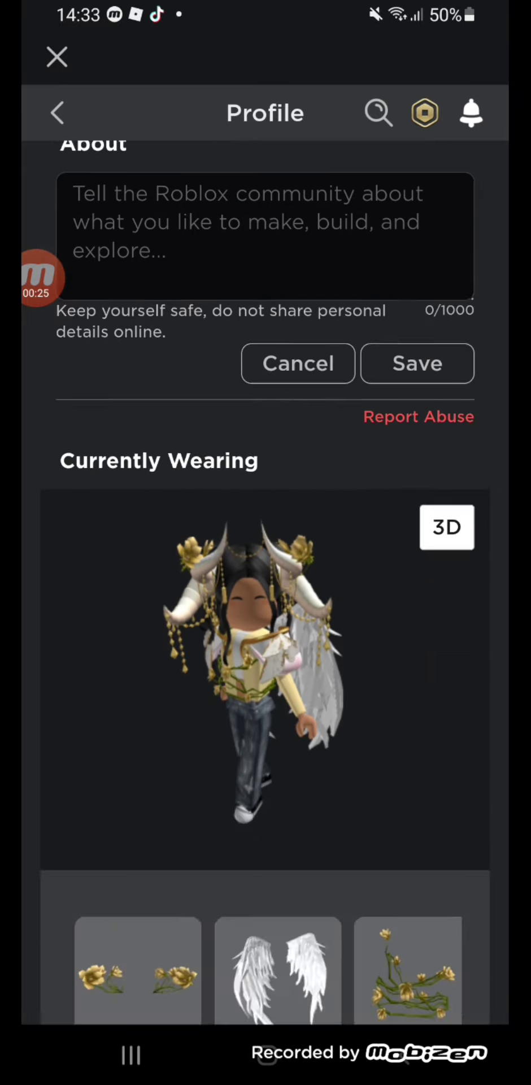
{"action": "scroll", "coordinate": [265, 582], "scroll_direction": "down", "scroll_amount": 5}
{"action": "scroll", "coordinate": [265, 582], "scroll_direction": "up", "scroll_amount": 10}
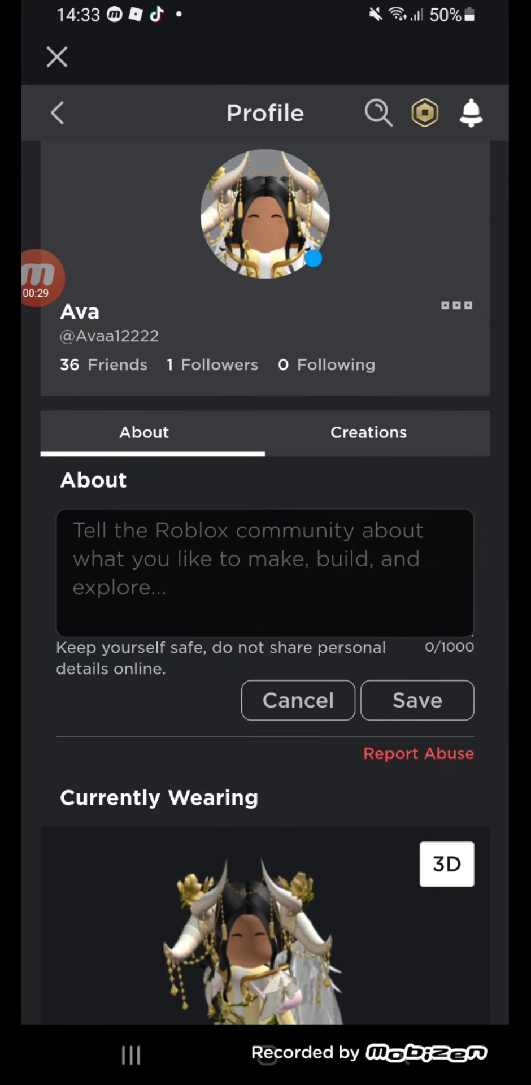
{"action": "left_click", "coordinate": [368, 432]}
{"action": "scroll", "coordinate": [265, 570], "scroll_direction": "down", "scroll_amount": 3}
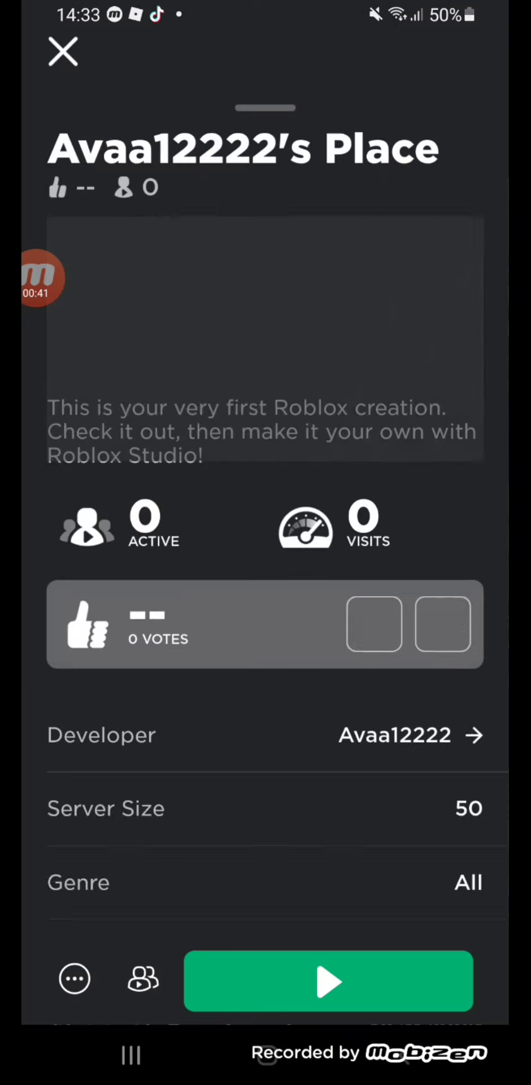
- Scroll the starter place's details down to genre All and the 10/11/2021 created/updated dates
{"action": "scroll", "coordinate": [266, 508], "scroll_direction": "down", "scroll_amount": 5}
{"action": "scroll", "coordinate": [266, 508], "scroll_direction": "up", "scroll_amount": 5}
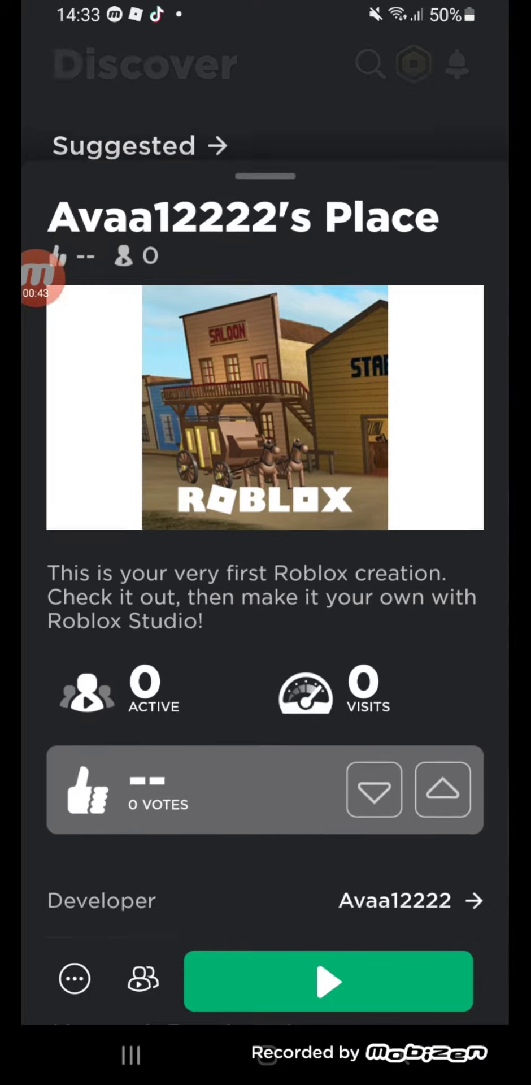
{"action": "scroll", "coordinate": [265, 509], "scroll_direction": "down", "scroll_amount": 5}
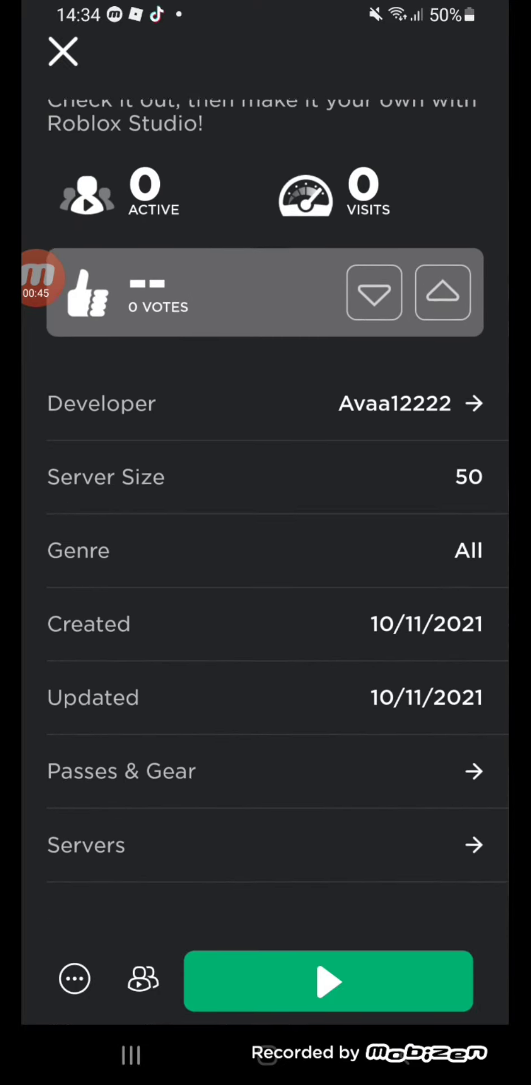
{"action": "scroll", "coordinate": [266, 508], "scroll_direction": "up", "scroll_amount": 7}
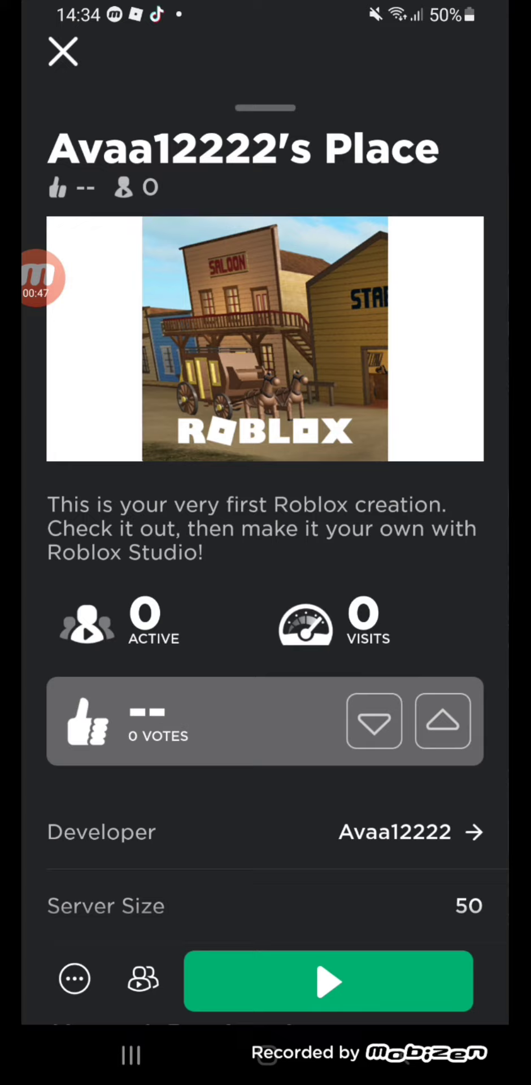
{"action": "scroll", "coordinate": [265, 508], "scroll_direction": "down", "scroll_amount": 5}
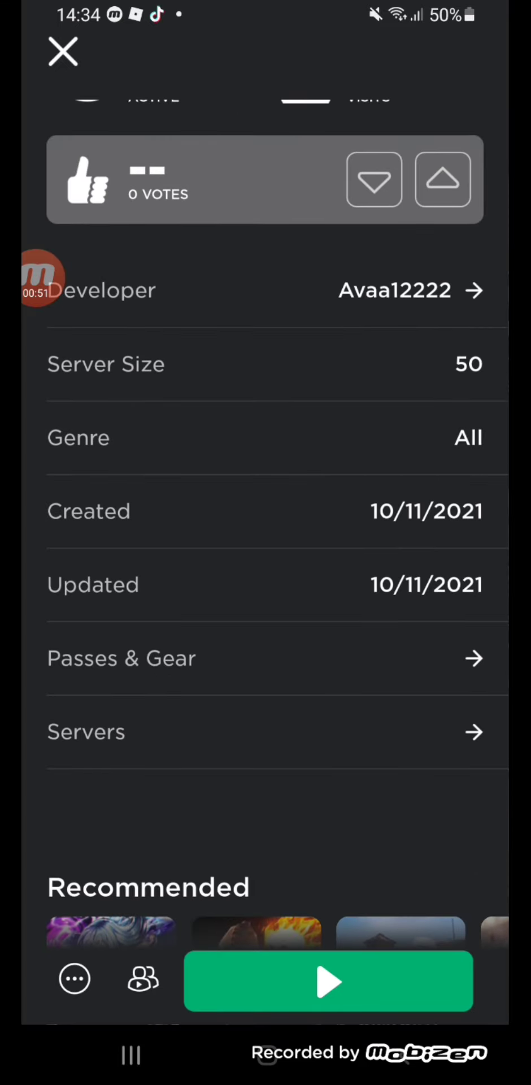
{"action": "scroll", "coordinate": [265, 508], "scroll_direction": "up", "scroll_amount": 2}
{"action": "scroll", "coordinate": [266, 509], "scroll_direction": "down", "scroll_amount": 3}
{"action": "scroll", "coordinate": [265, 508], "scroll_direction": "up", "scroll_amount": 5}
{"action": "scroll", "coordinate": [265, 508], "scroll_direction": "down", "scroll_amount": 4}
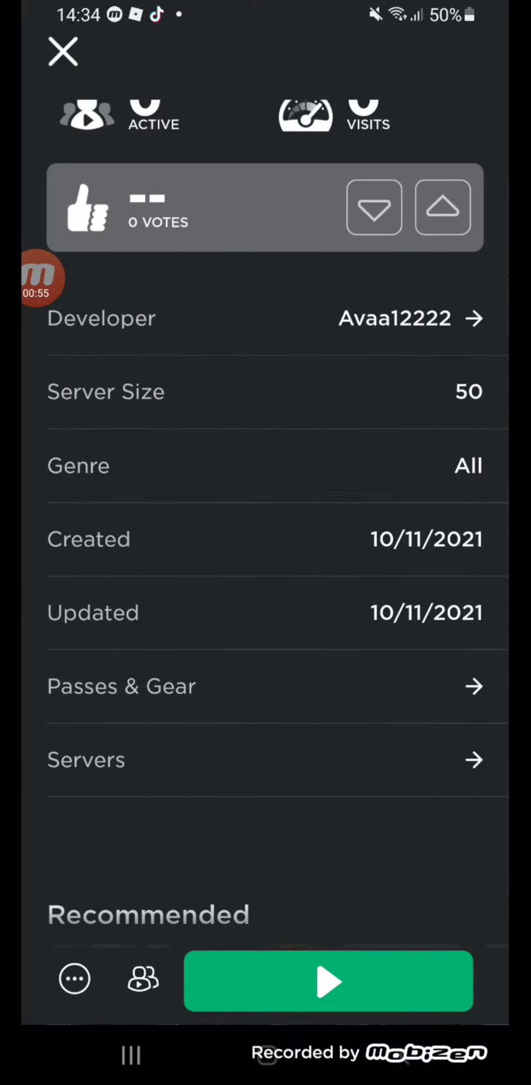
- From Passes & Gear, tap Add Pass and scroll the Roblox Studio page to Developer Hub
{"action": "left_click", "coordinate": [121, 686]}
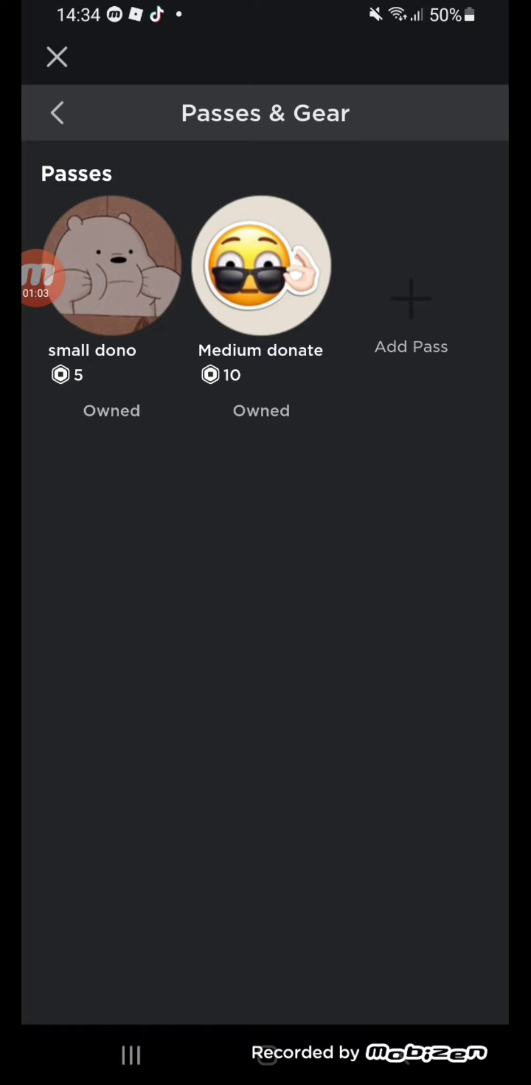
{"action": "left_click", "coordinate": [411, 317]}
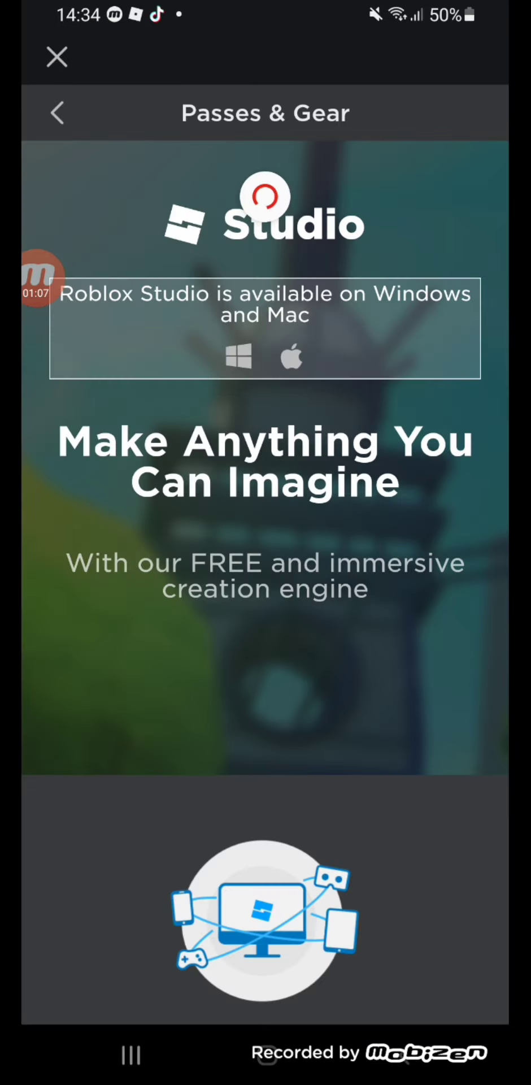
{"action": "scroll", "coordinate": [265, 565], "scroll_direction": "down", "scroll_amount": 8}
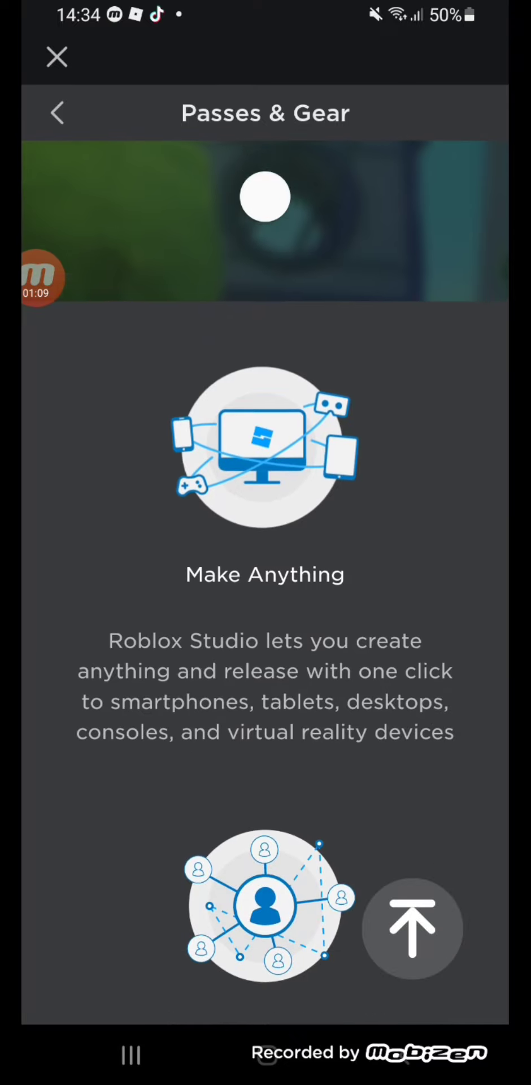
{"action": "scroll", "coordinate": [265, 565], "scroll_direction": "up", "scroll_amount": 8}
{"action": "scroll", "coordinate": [264, 565], "scroll_direction": "down", "scroll_amount": 15}
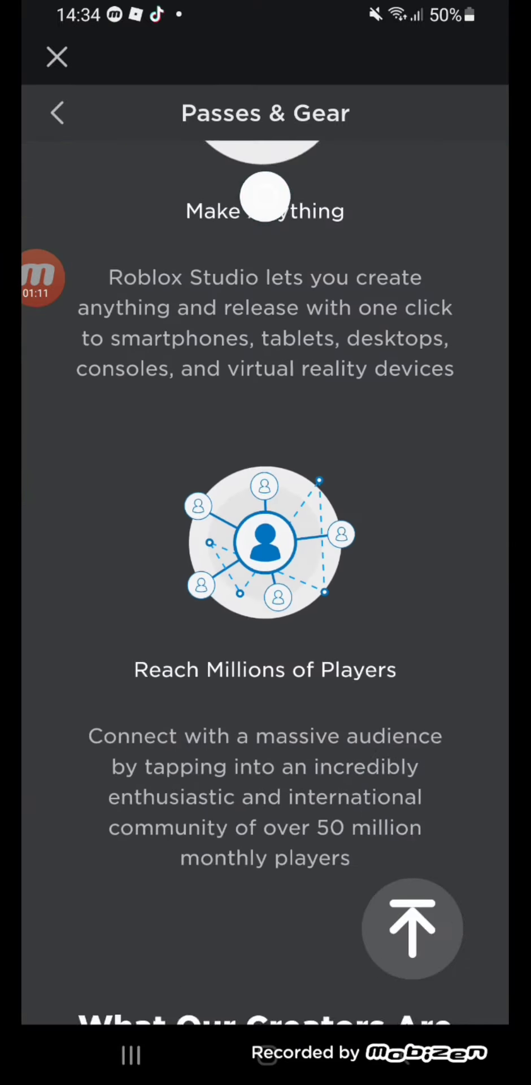
{"action": "scroll", "coordinate": [265, 582], "scroll_direction": "down", "scroll_amount": 20}
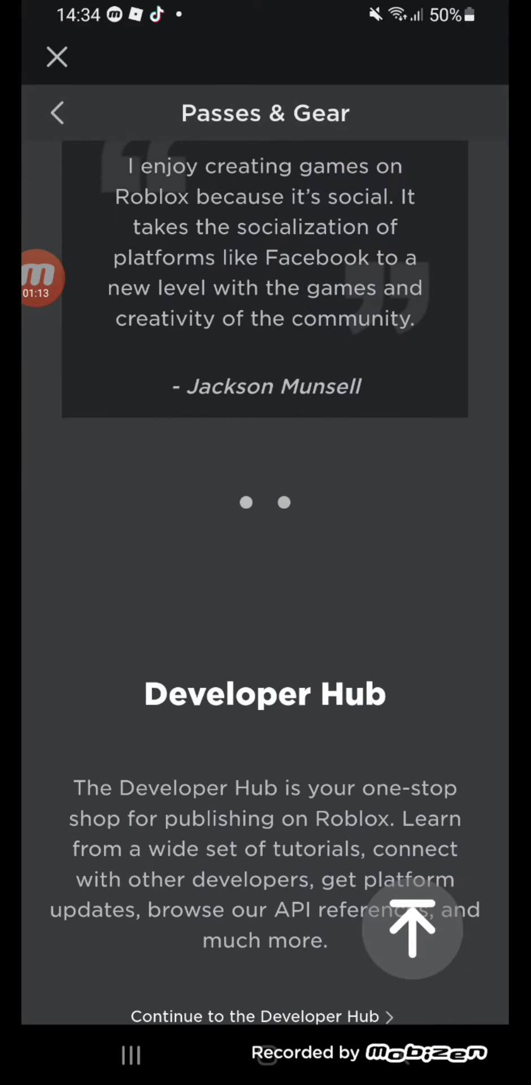
{"action": "scroll", "coordinate": [265, 565], "scroll_direction": "up", "scroll_amount": 15}
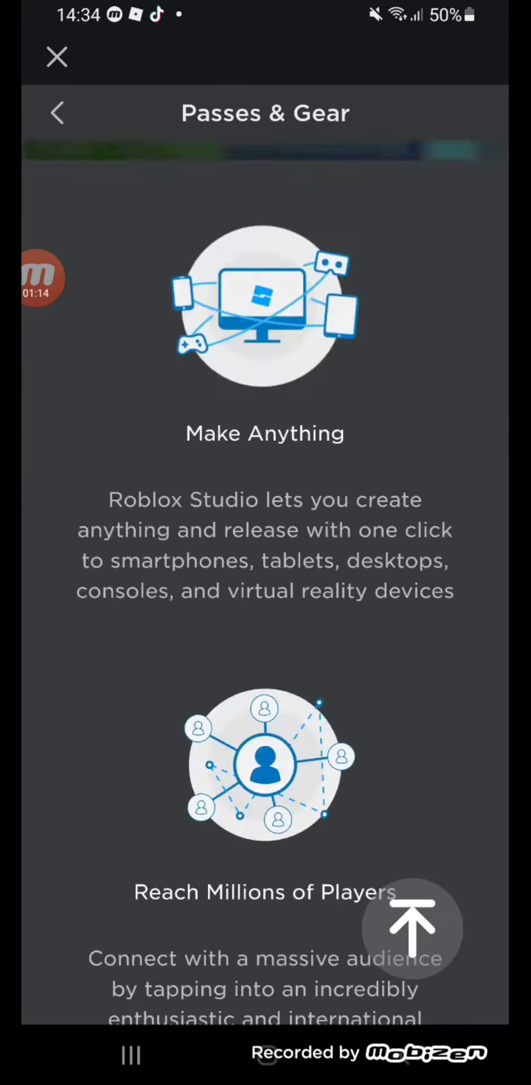
{"action": "scroll", "coordinate": [265, 565], "scroll_direction": "up", "scroll_amount": 10}
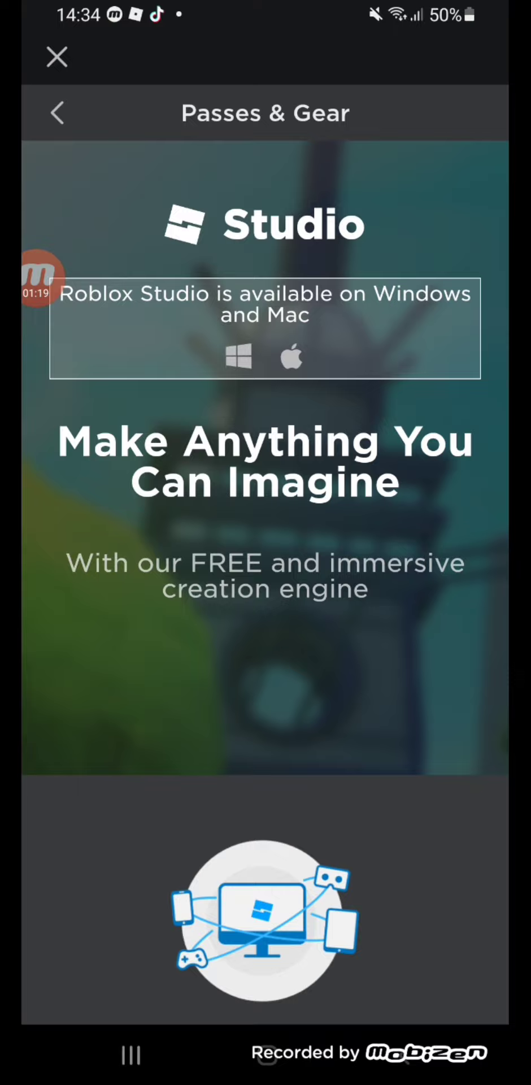
{"action": "scroll", "coordinate": [265, 565], "scroll_direction": "down", "scroll_amount": 15}
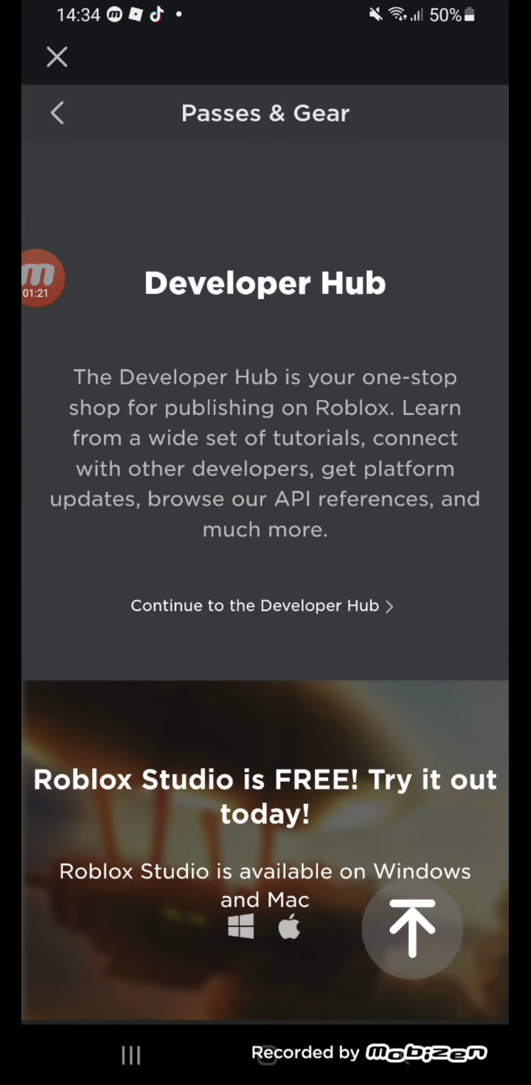
{"action": "left_click", "coordinate": [255, 606]}
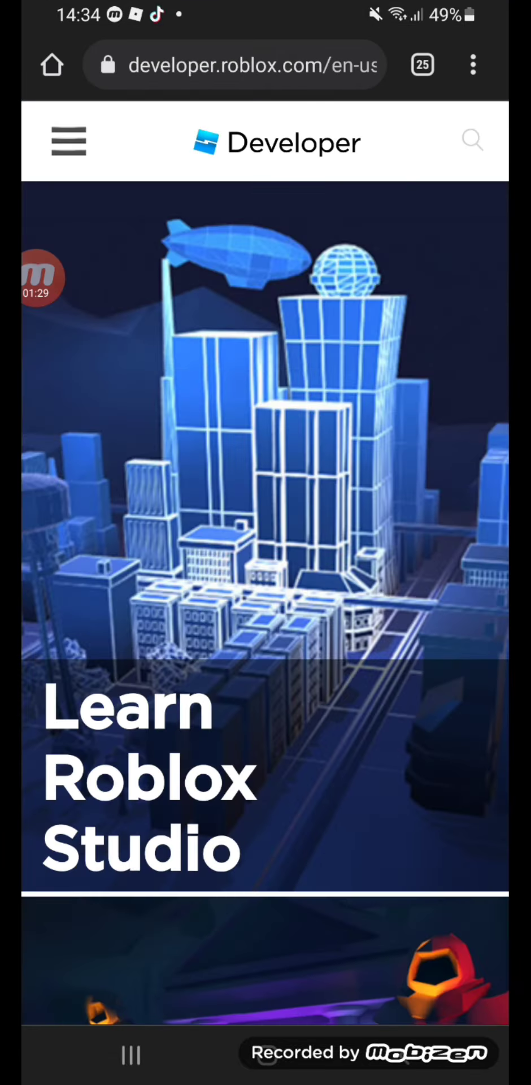
{"action": "scroll", "coordinate": [265, 565], "scroll_direction": "down", "scroll_amount": 5}
{"action": "scroll", "coordinate": [266, 565], "scroll_direction": "up", "scroll_amount": 4}
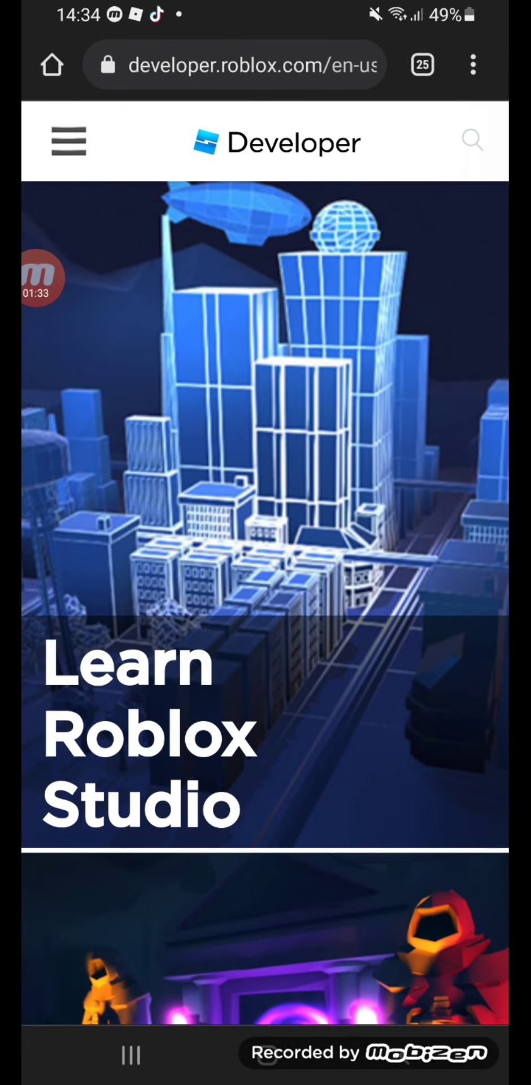
{"action": "key", "text": "Escape"}
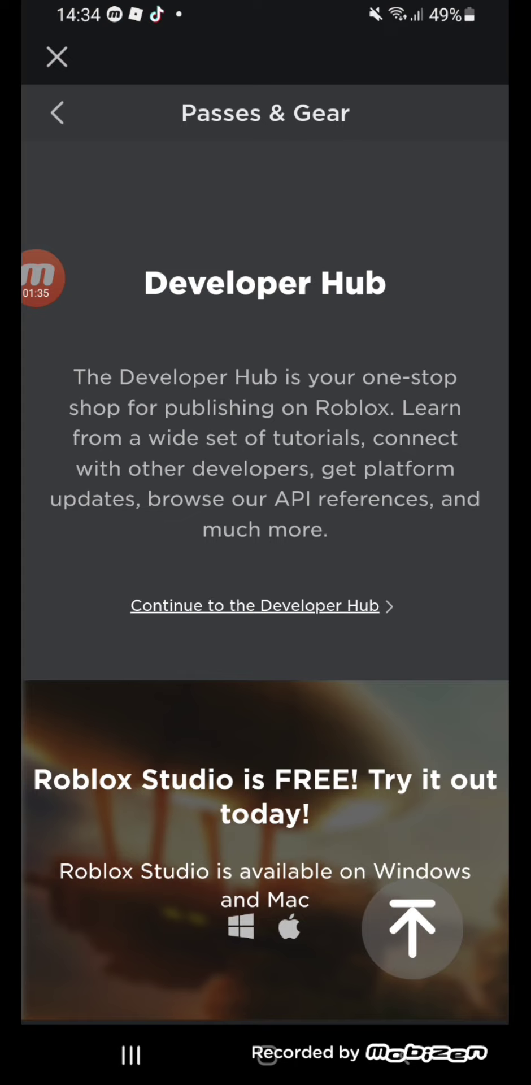
- Scroll the Studio page, then go back to the passes list
{"action": "scroll", "coordinate": [265, 565], "scroll_direction": "up", "scroll_amount": 15}
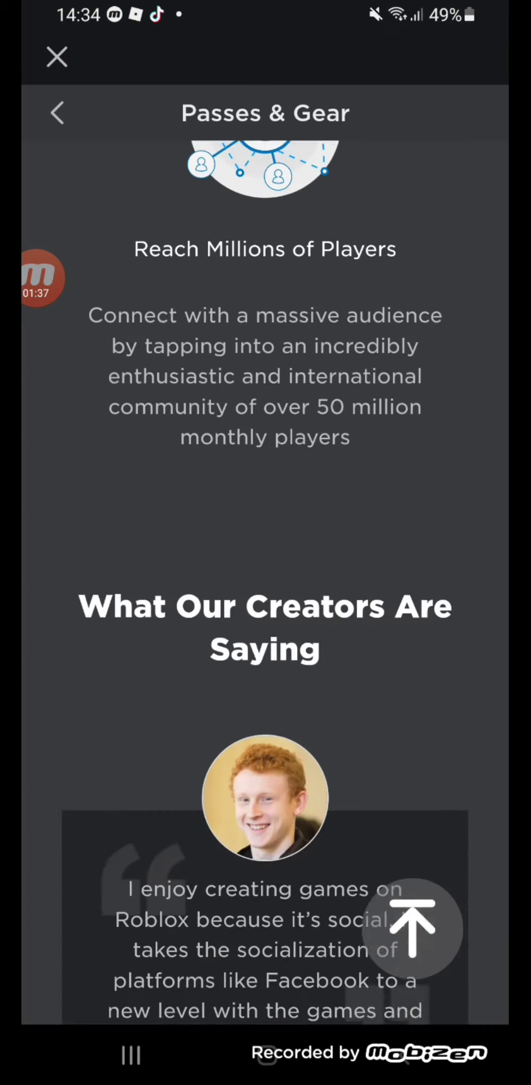
{"action": "scroll", "coordinate": [266, 565], "scroll_direction": "up", "scroll_amount": 10}
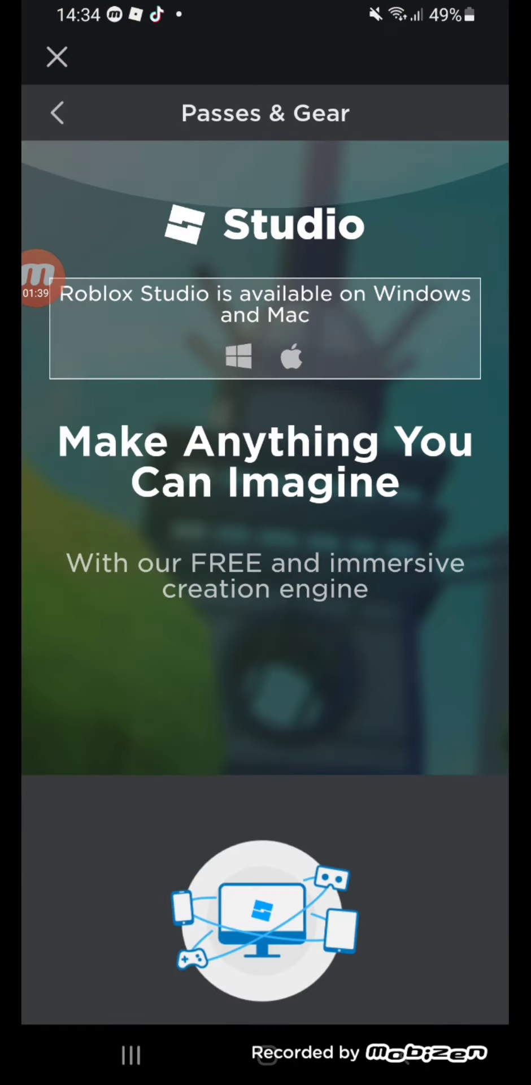
{"action": "scroll", "coordinate": [266, 565], "scroll_direction": "down", "scroll_amount": 15}
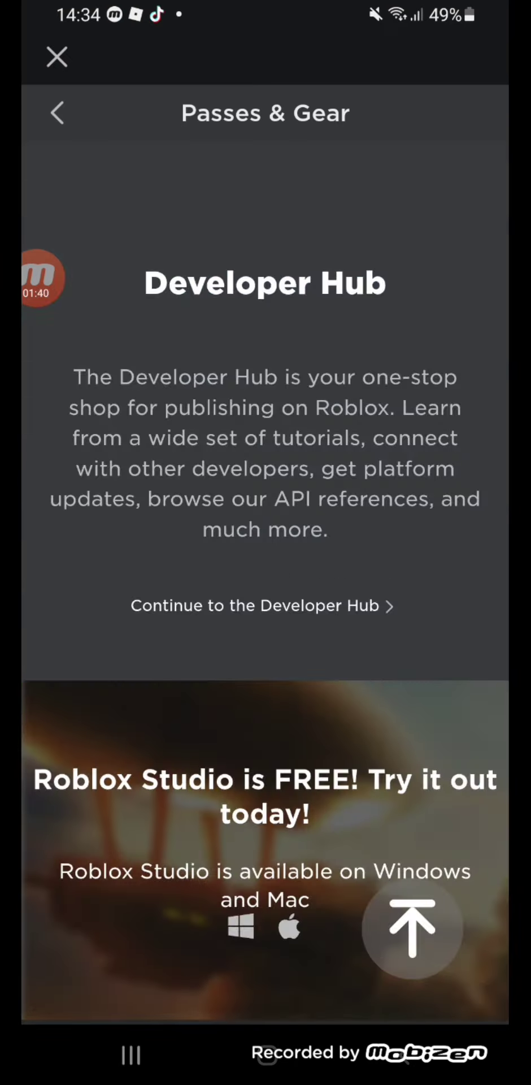
{"action": "left_click", "coordinate": [57, 113]}
- Retry Add Pass, return to the passes list again, and leave Roblox for the home screen
{"action": "left_click", "coordinate": [265, 194]}
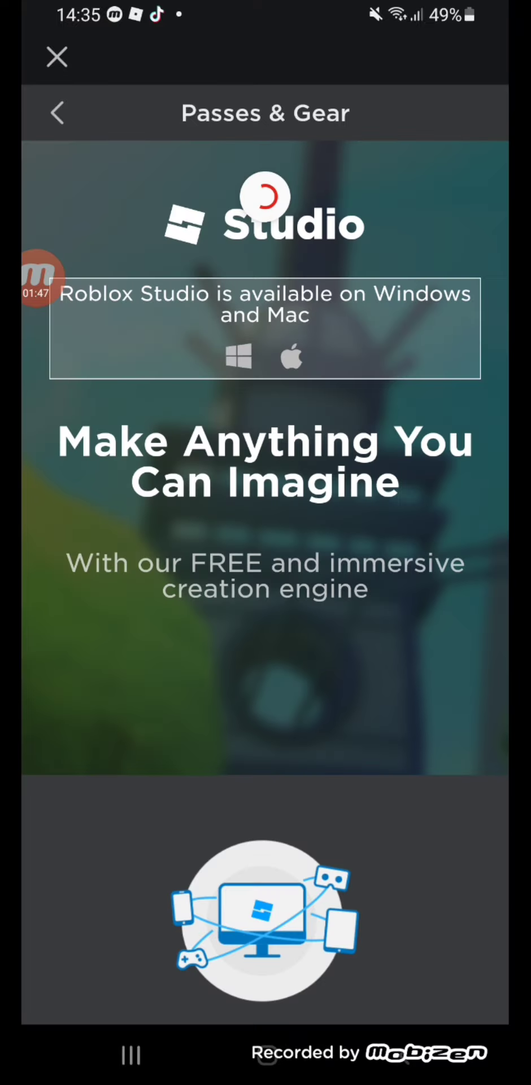
{"action": "scroll", "coordinate": [255, 198], "scroll_direction": "down", "scroll_amount": 10}
{"action": "scroll", "coordinate": [266, 565], "scroll_direction": "down", "scroll_amount": 5}
{"action": "scroll", "coordinate": [265, 565], "scroll_direction": "up", "scroll_amount": 15}
{"action": "left_click", "coordinate": [57, 113]}
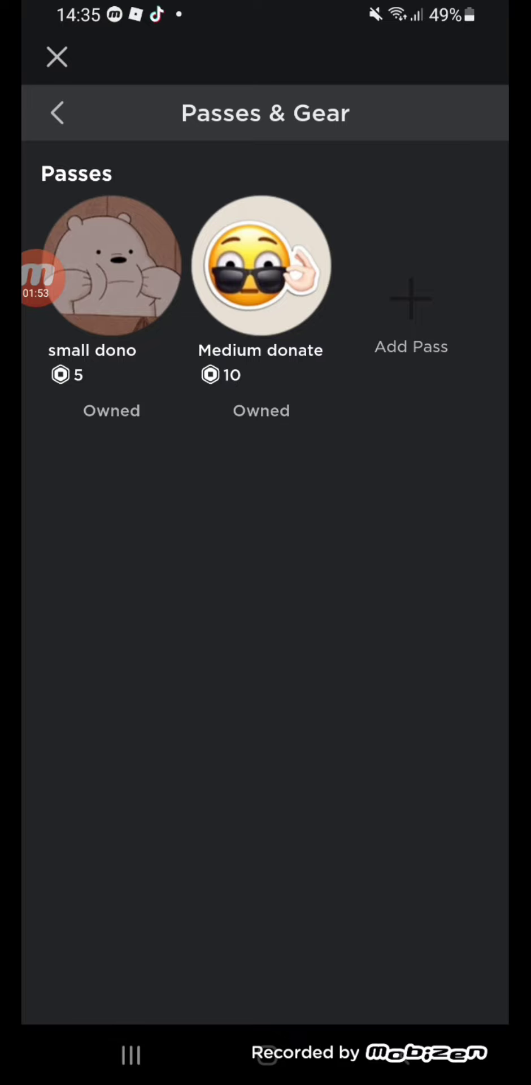
{"action": "left_click", "coordinate": [266, 1054]}
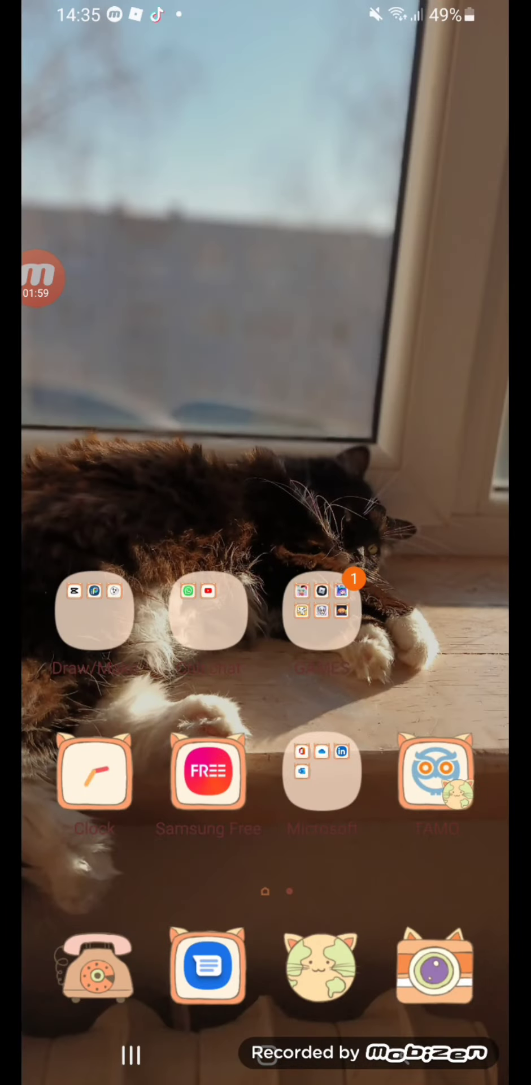
- Search 'roblox' in a new Samsung Internet tab and open roblox.com
{"action": "left_click", "coordinate": [321, 963]}
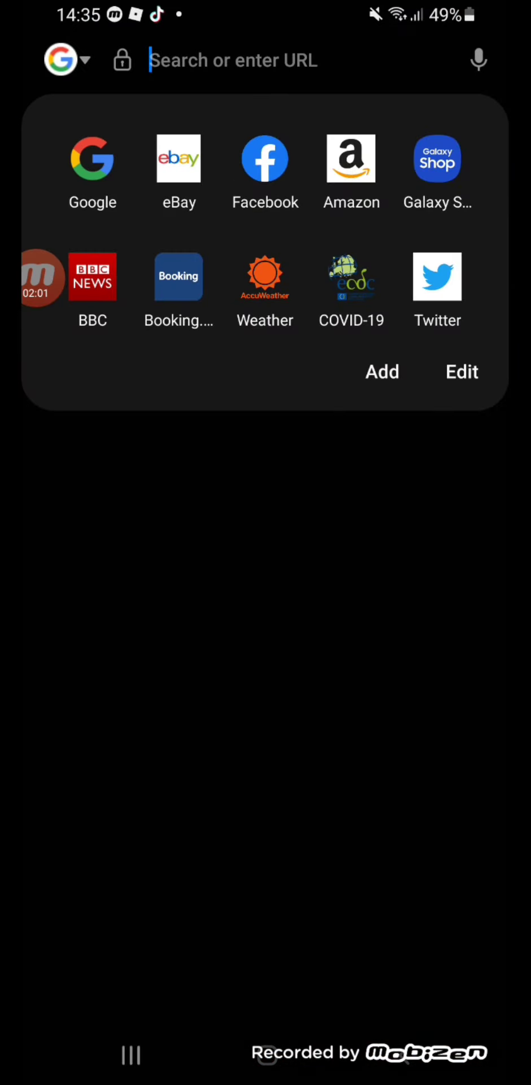
{"action": "type", "text": "roblox"}
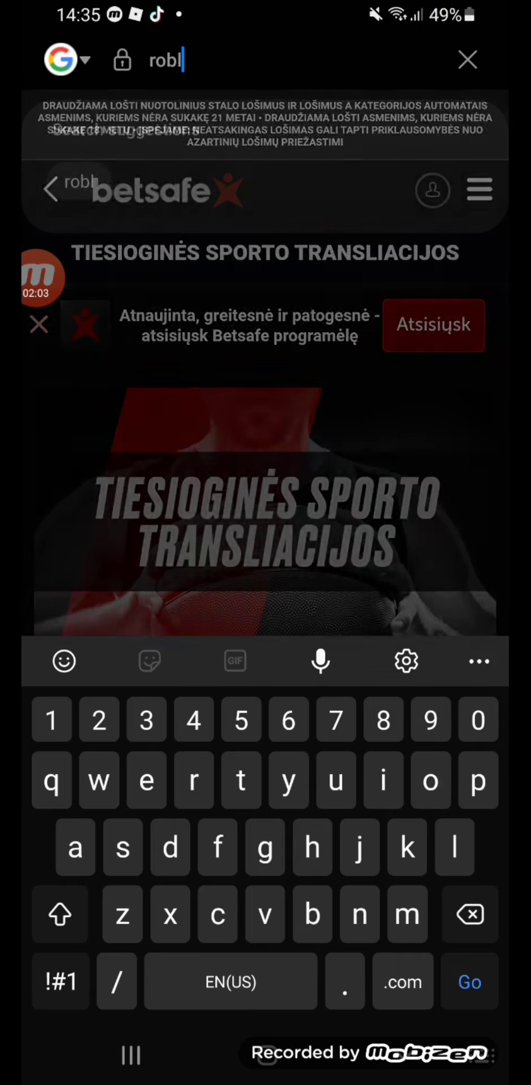
{"action": "left_click", "coordinate": [209, 135]}
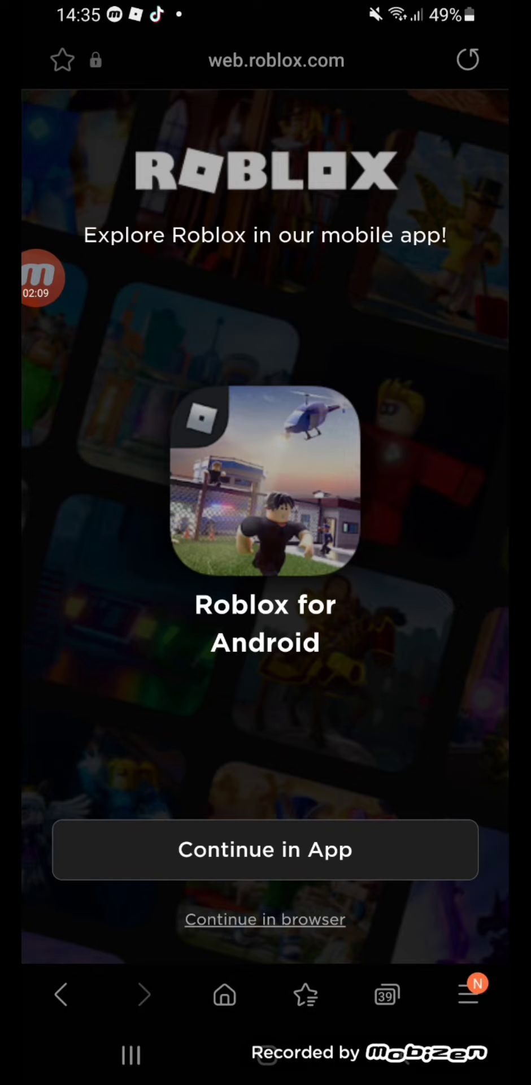
- Continue to roblox.com in the browser and log out via the gear settings menu
{"action": "left_click", "coordinate": [265, 919]}
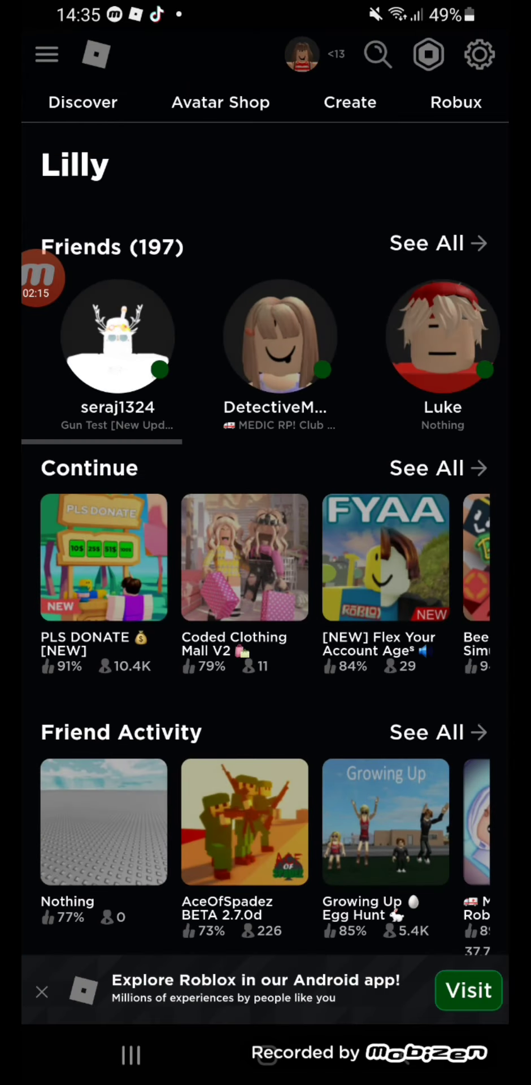
{"action": "left_click_drag", "start_coordinate": [395, 339], "coordinate": [85, 339]}
{"action": "left_click_drag", "start_coordinate": [169, 339], "coordinate": [361, 339]}
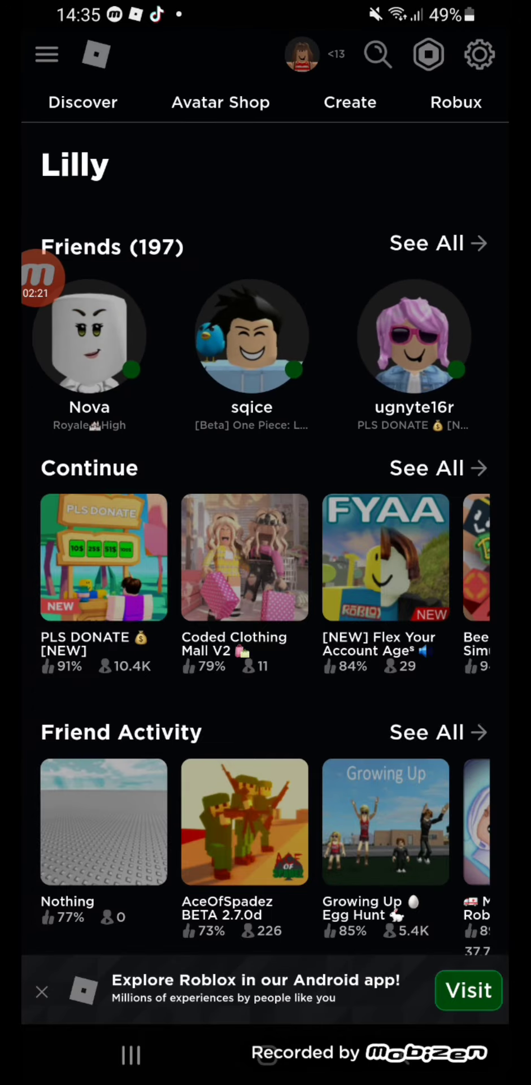
{"action": "left_click", "coordinate": [479, 54]}
{"action": "left_click", "coordinate": [381, 282]}
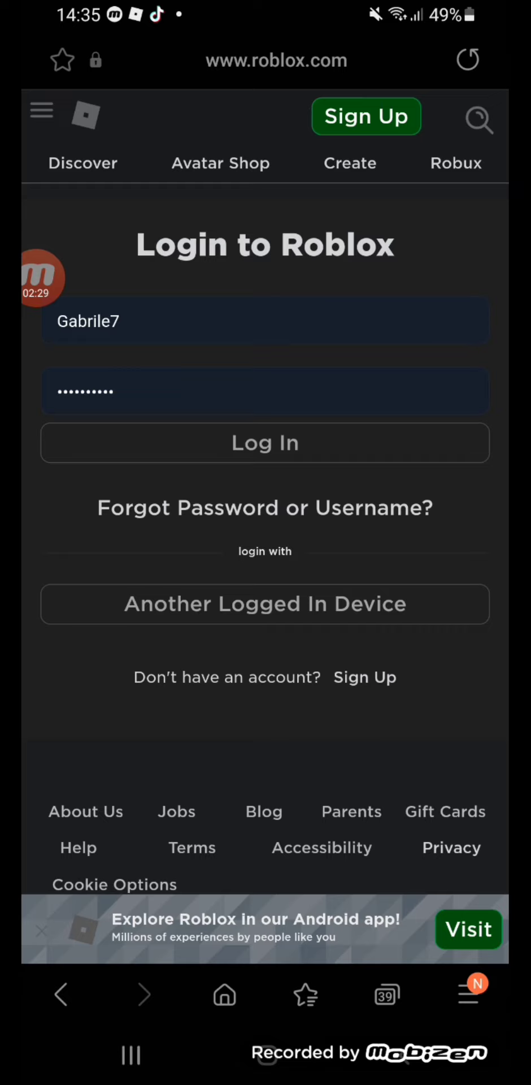
{"action": "left_click", "coordinate": [43, 277]}
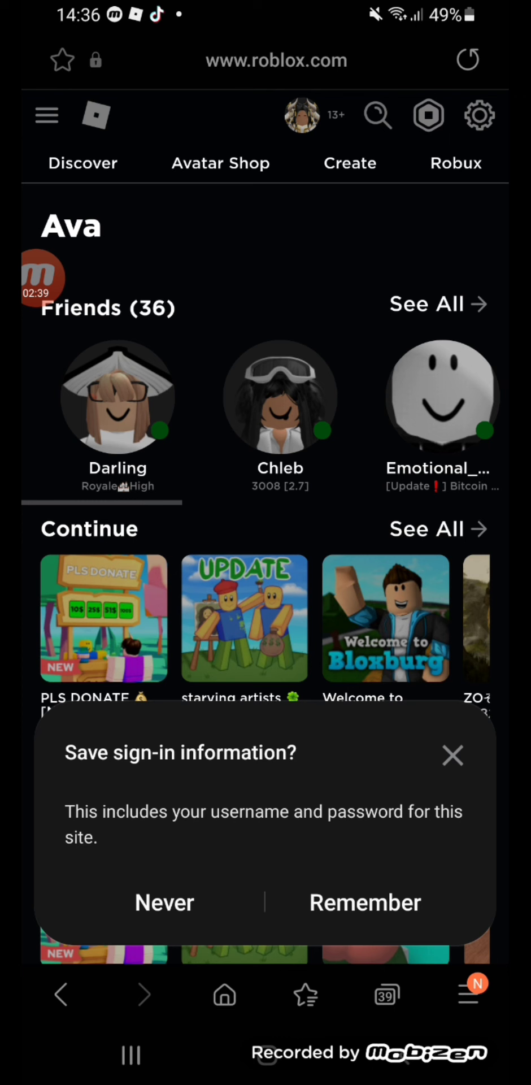
- Visit the Create page on the signed-in account and scroll through the Studio information
{"action": "scroll", "coordinate": [265, 565], "scroll_direction": "down", "scroll_amount": 5}
{"action": "scroll", "coordinate": [266, 565], "scroll_direction": "up", "scroll_amount": 5}
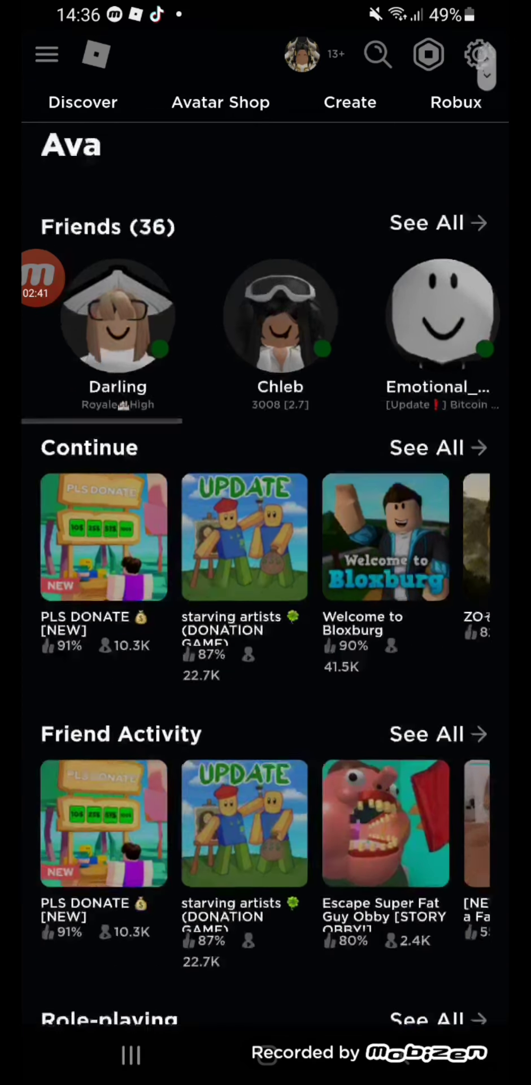
{"action": "scroll", "coordinate": [265, 565], "scroll_direction": "down", "scroll_amount": 2}
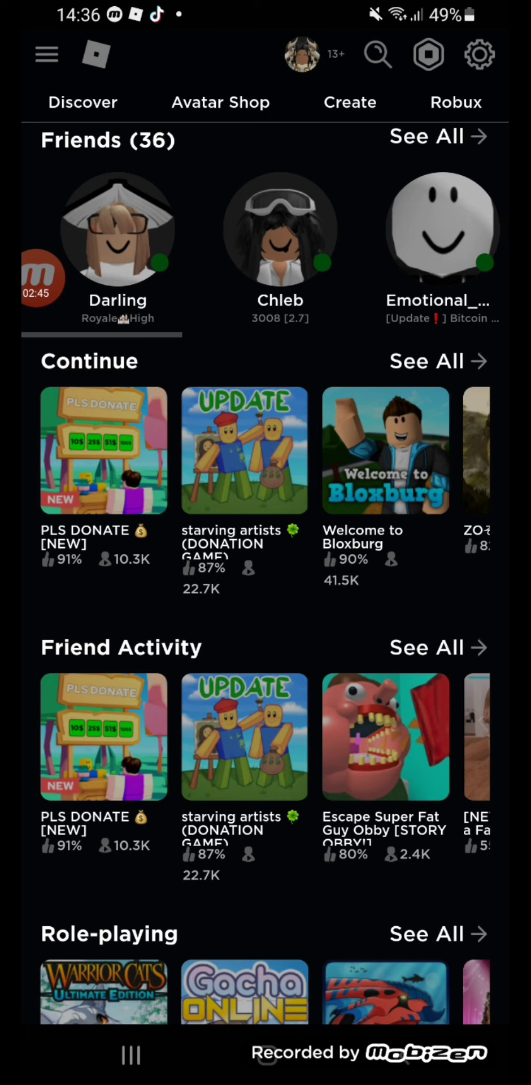
{"action": "left_click", "coordinate": [350, 103]}
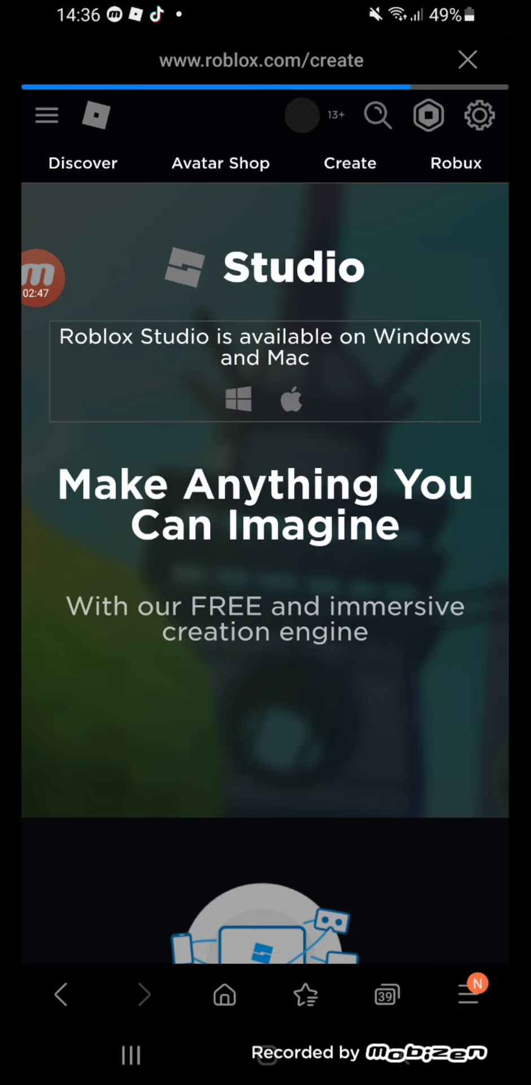
{"action": "scroll", "coordinate": [266, 542], "scroll_direction": "down", "scroll_amount": 10}
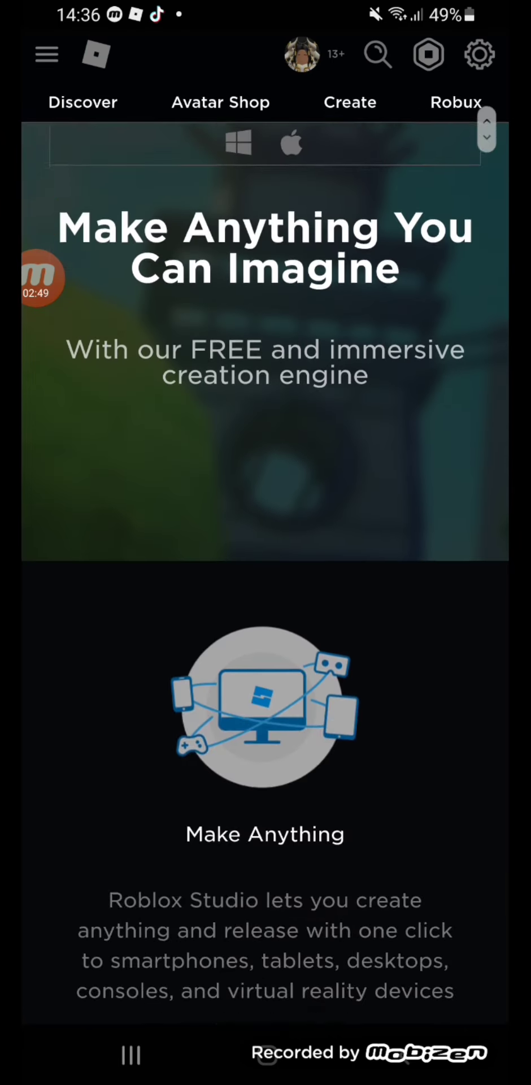
{"action": "scroll", "coordinate": [265, 570], "scroll_direction": "down", "scroll_amount": 15}
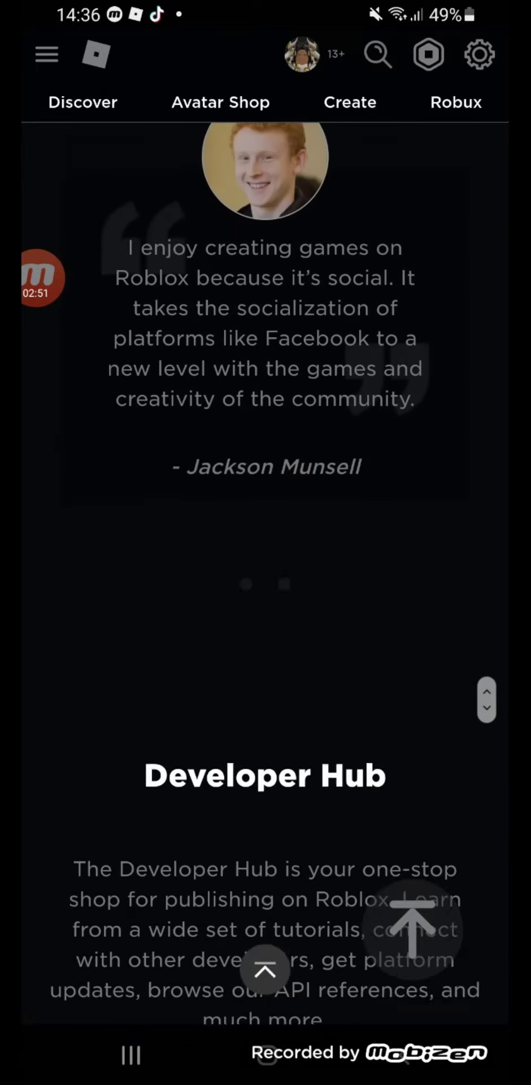
{"action": "scroll", "coordinate": [265, 570], "scroll_direction": "up", "scroll_amount": 15}
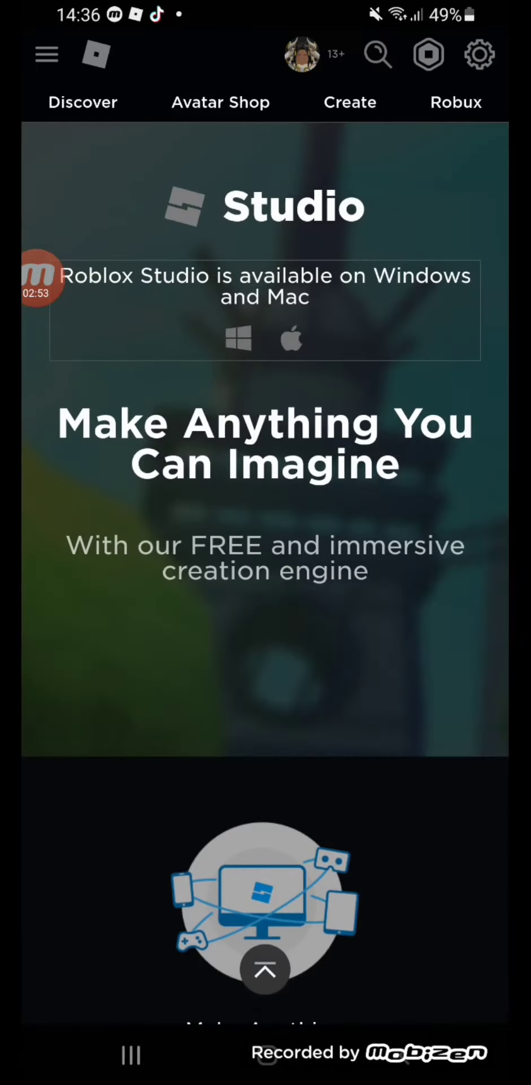
- Return to the Roblox home page showing Friends (36) and Friend Activity
{"action": "key", "text": "alt+Left"}
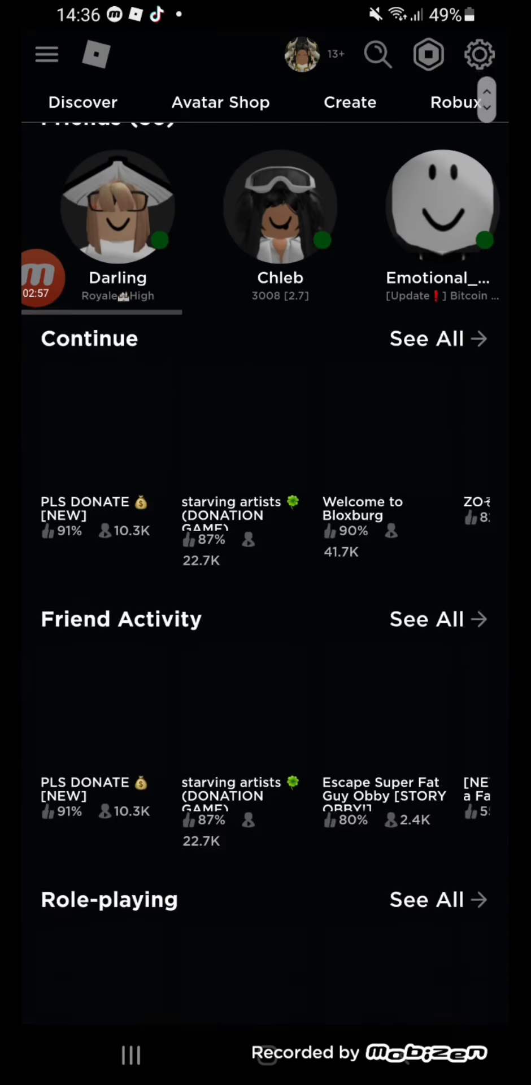
{"action": "scroll", "coordinate": [265, 565], "scroll_direction": "down", "scroll_amount": 2}
{"action": "scroll", "coordinate": [266, 565], "scroll_direction": "up", "scroll_amount": 2}
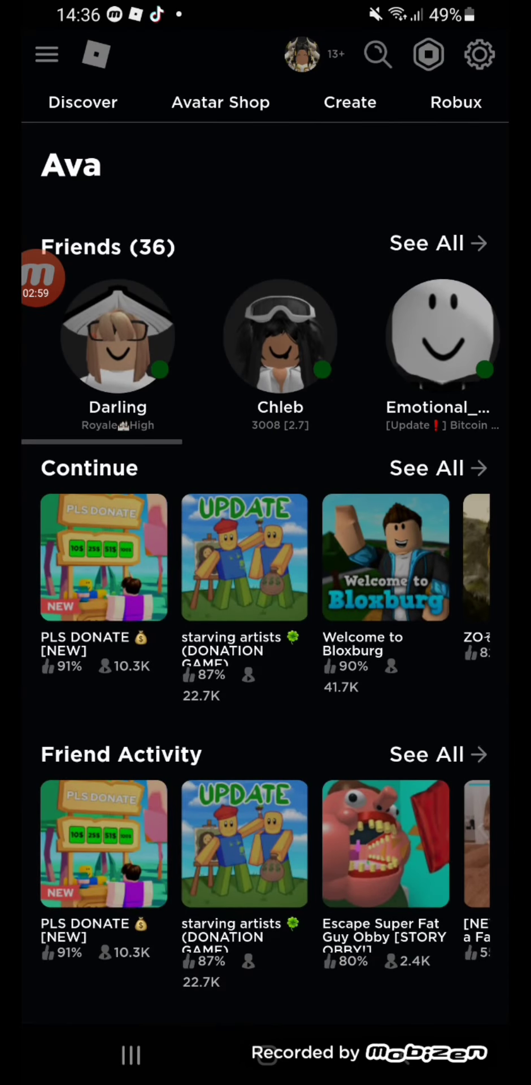
{"action": "scroll", "coordinate": [265, 565], "scroll_direction": "down", "scroll_amount": 2}
{"action": "scroll", "coordinate": [265, 565], "scroll_direction": "up", "scroll_amount": 3}
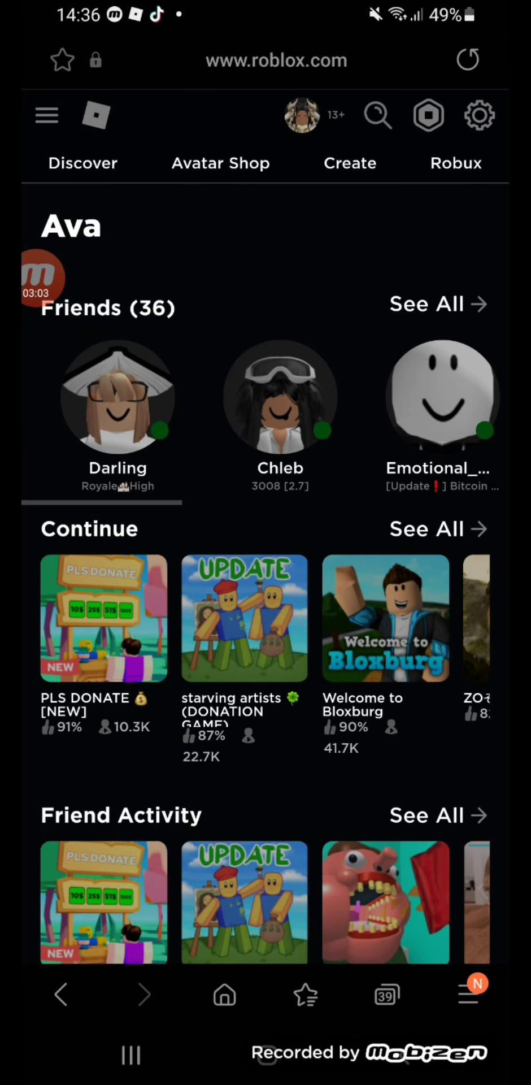
- Switch Samsung Internet to the desktop site from the browser's main menu
{"action": "left_click_drag", "start_coordinate": [6, 542], "coordinate": [170, 542]}
{"action": "left_click", "coordinate": [467, 995]}
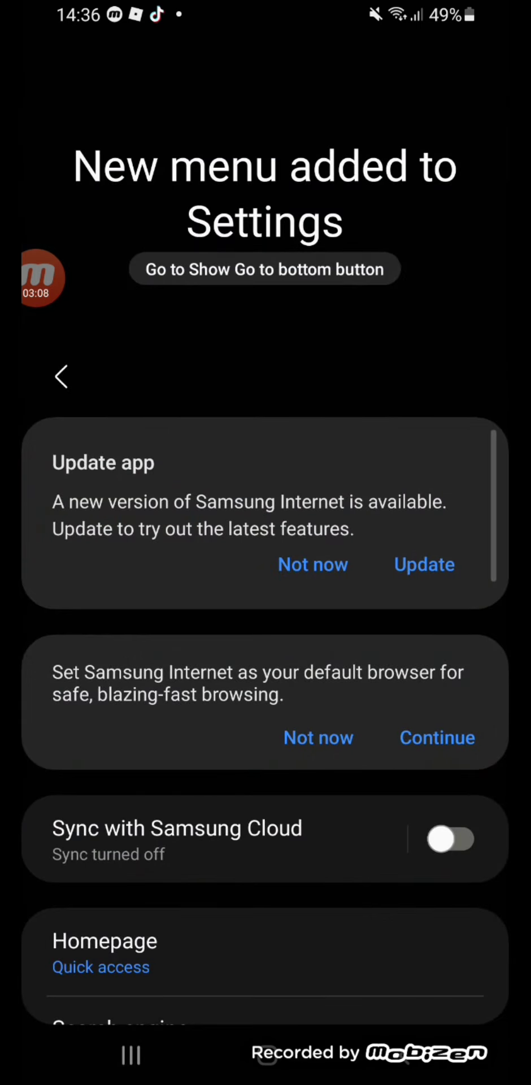
{"action": "left_click", "coordinate": [400, 1054]}
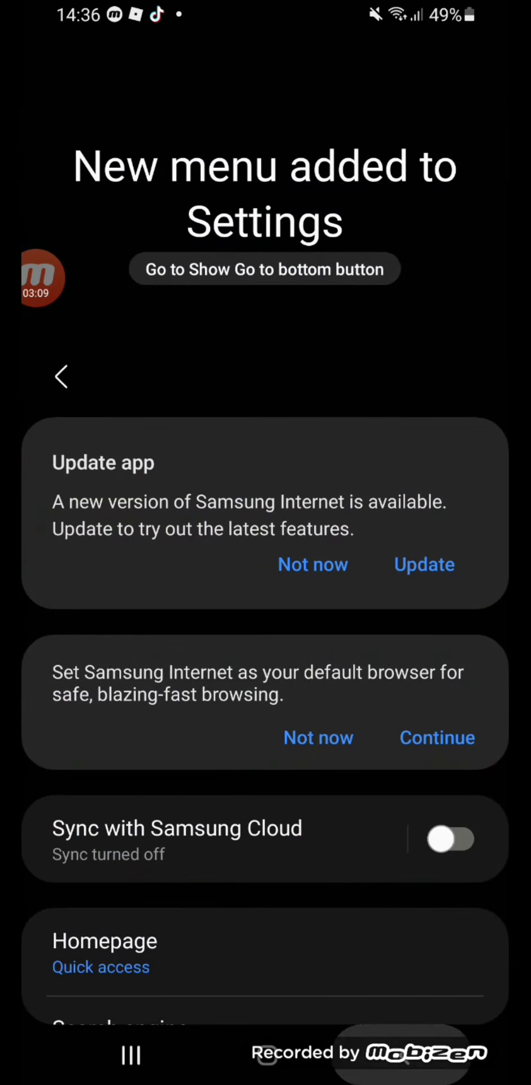
{"action": "left_click", "coordinate": [468, 994]}
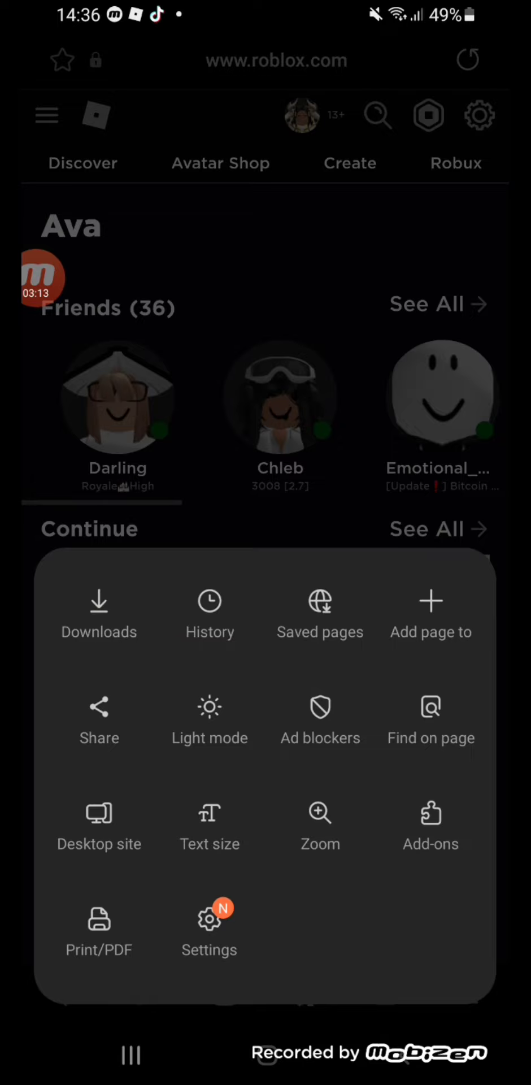
{"action": "left_click", "coordinate": [99, 825]}
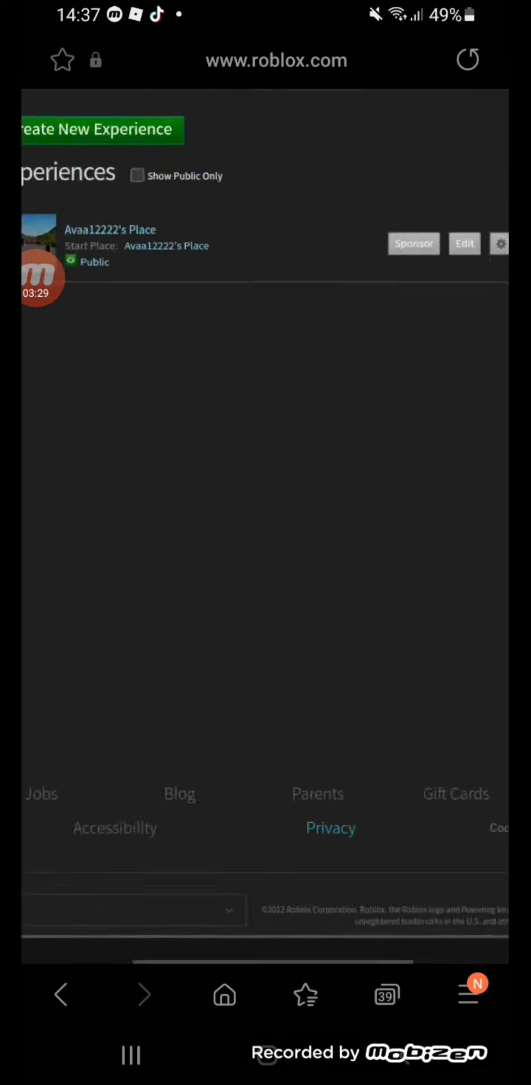
{"action": "scroll", "coordinate": [265, 525], "scroll_direction": "right", "scroll_amount": 5}
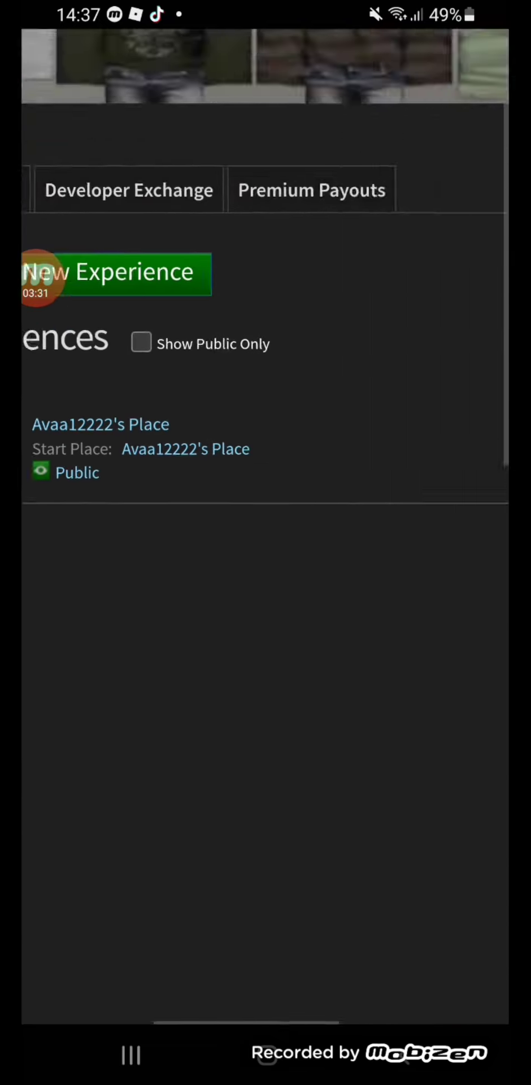
{"action": "scroll", "coordinate": [266, 525], "scroll_direction": "up", "scroll_amount": 3}
{"action": "scroll", "coordinate": [266, 525], "scroll_direction": "right", "scroll_amount": 5}
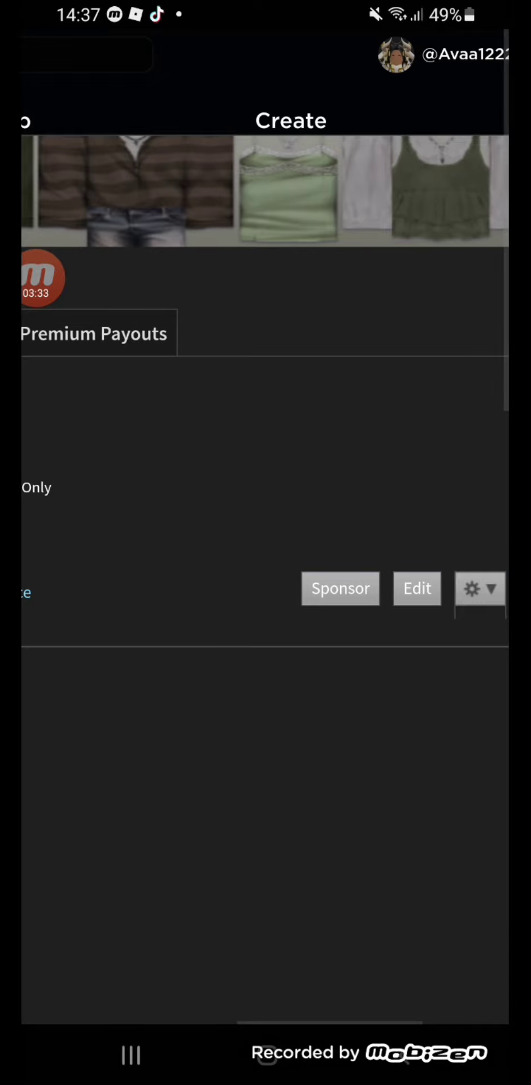
{"action": "left_click", "coordinate": [481, 588]}
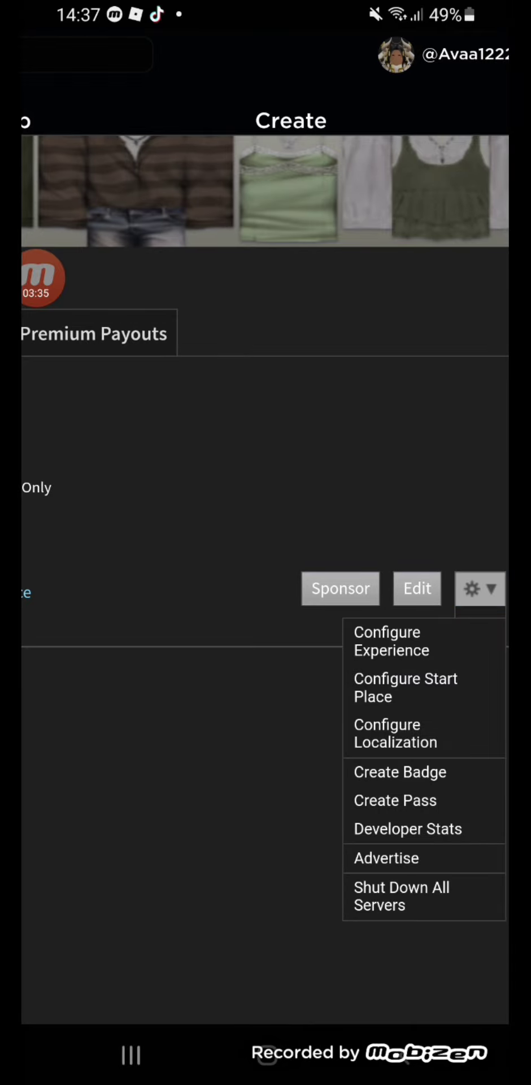
{"action": "left_click", "coordinate": [391, 642]}
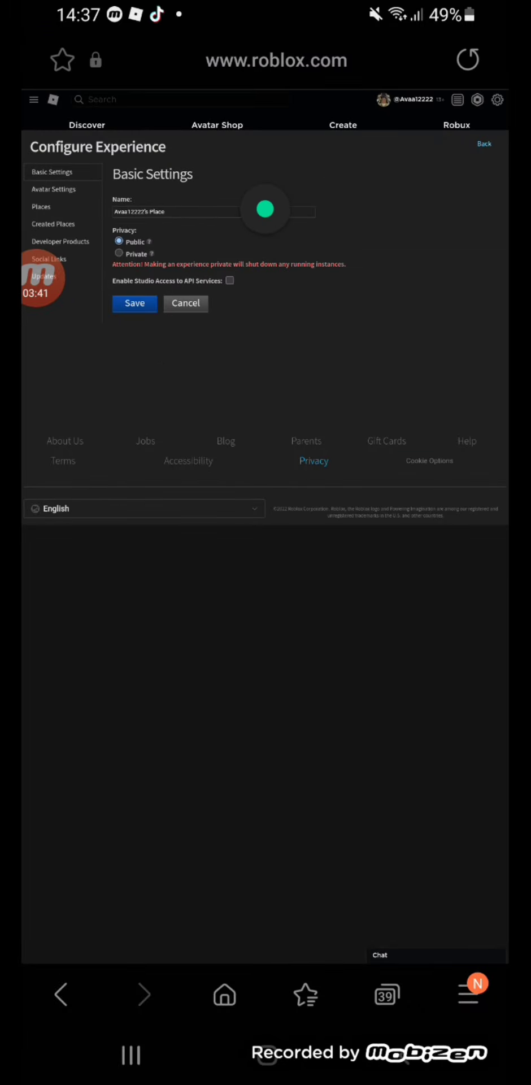
{"action": "left_click", "coordinate": [186, 302]}
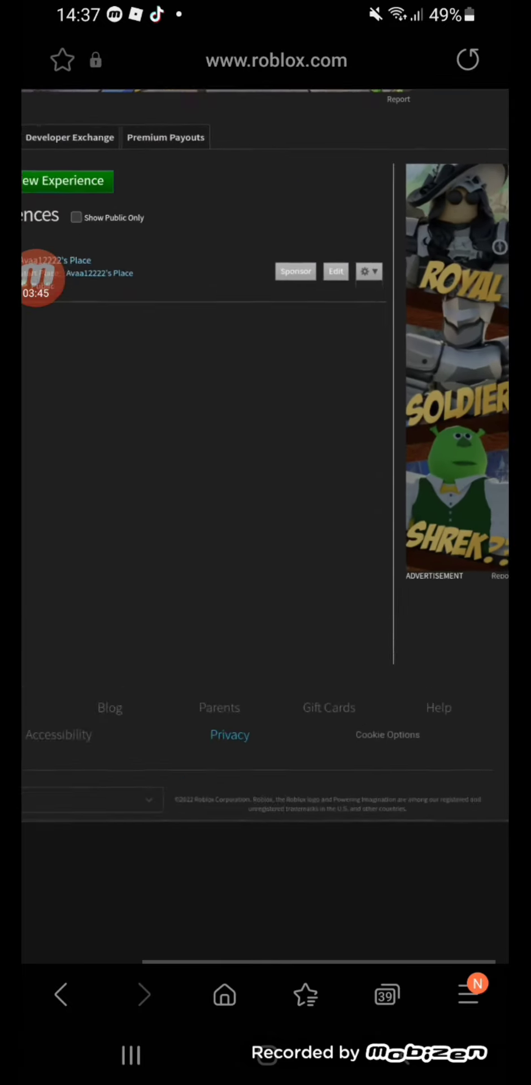
{"action": "left_click", "coordinate": [325, 288]}
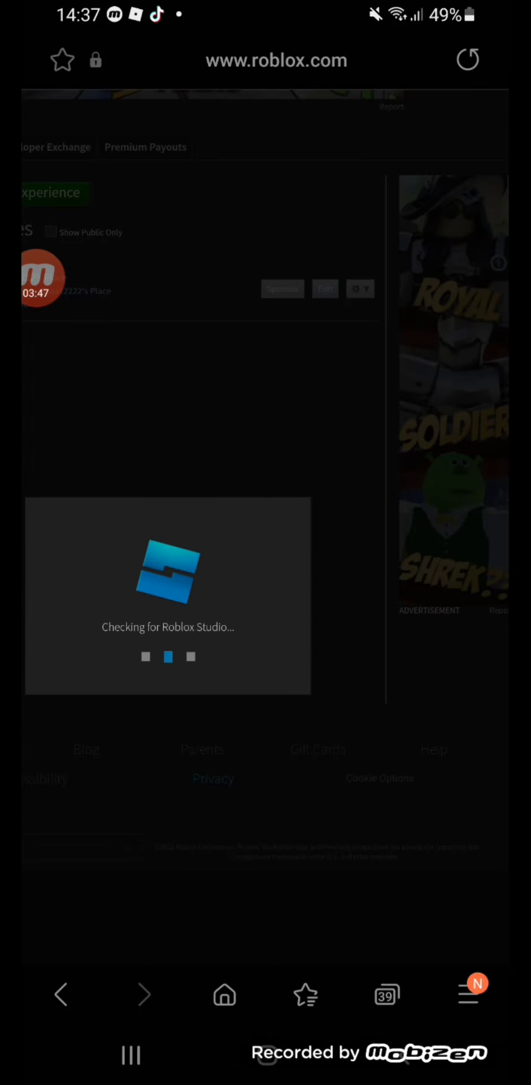
{"action": "scroll", "coordinate": [265, 470], "scroll_direction": "left", "scroll_amount": 5}
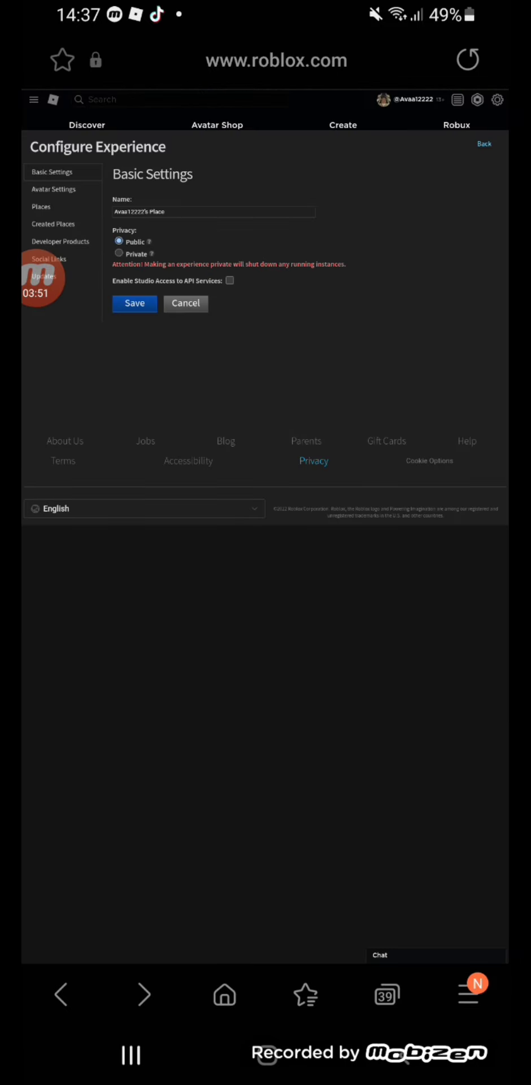
{"action": "left_click", "coordinate": [185, 303]}
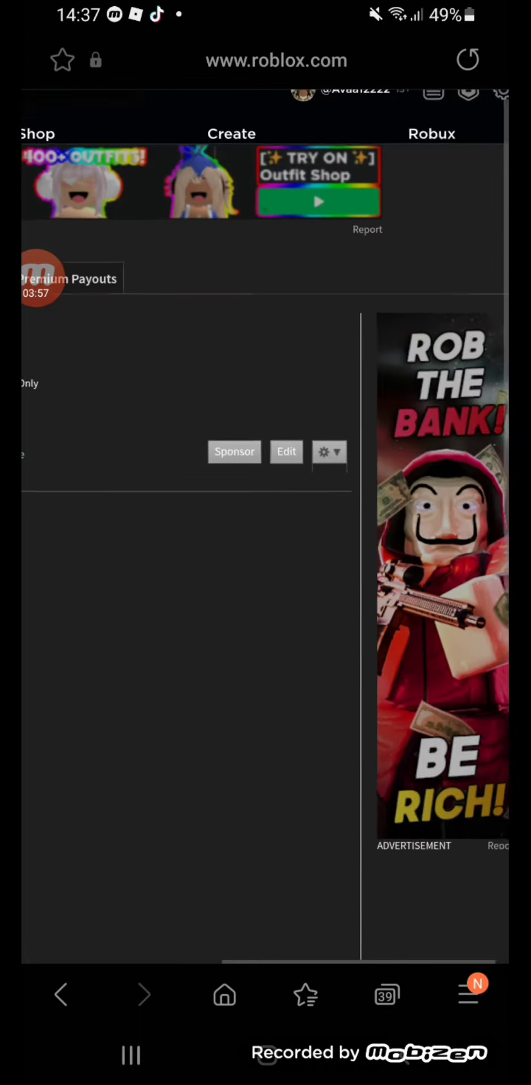
- Open the experience's gear options on the Creations page to reach Create Pass
{"action": "left_click", "coordinate": [353, 481]}
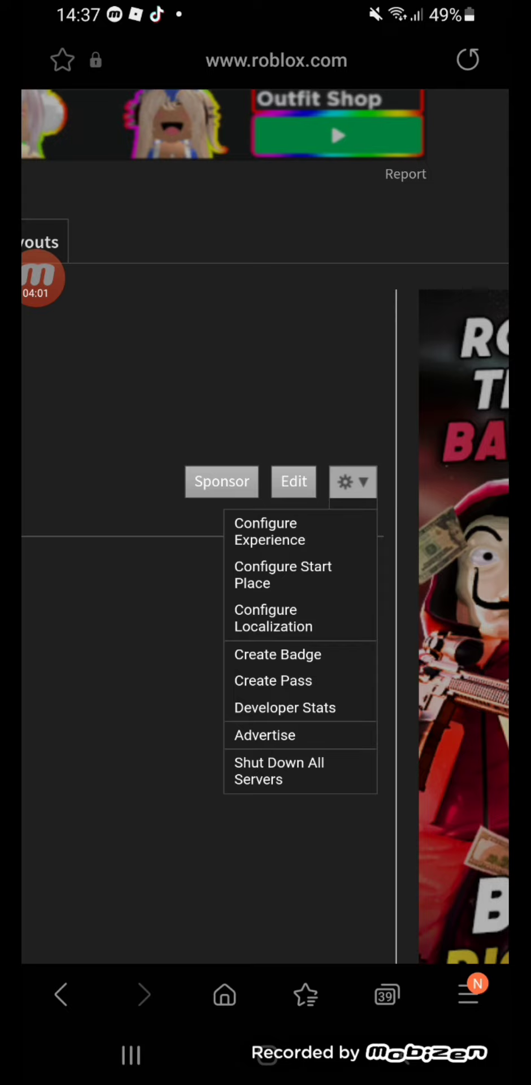
{"action": "scroll", "coordinate": [266, 525], "scroll_direction": "down", "scroll_amount": 2}
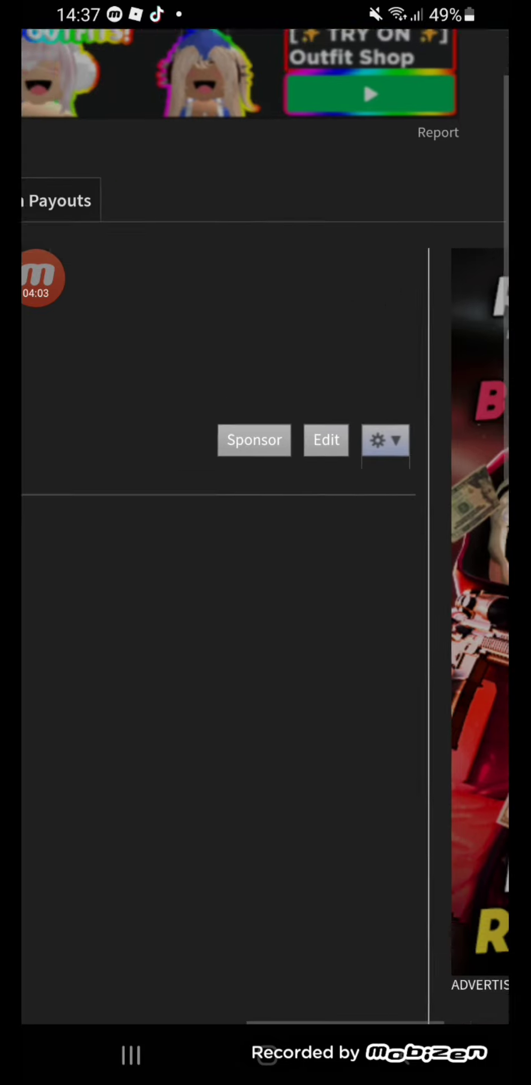
{"action": "scroll", "coordinate": [265, 542], "scroll_direction": "left", "scroll_amount": 10}
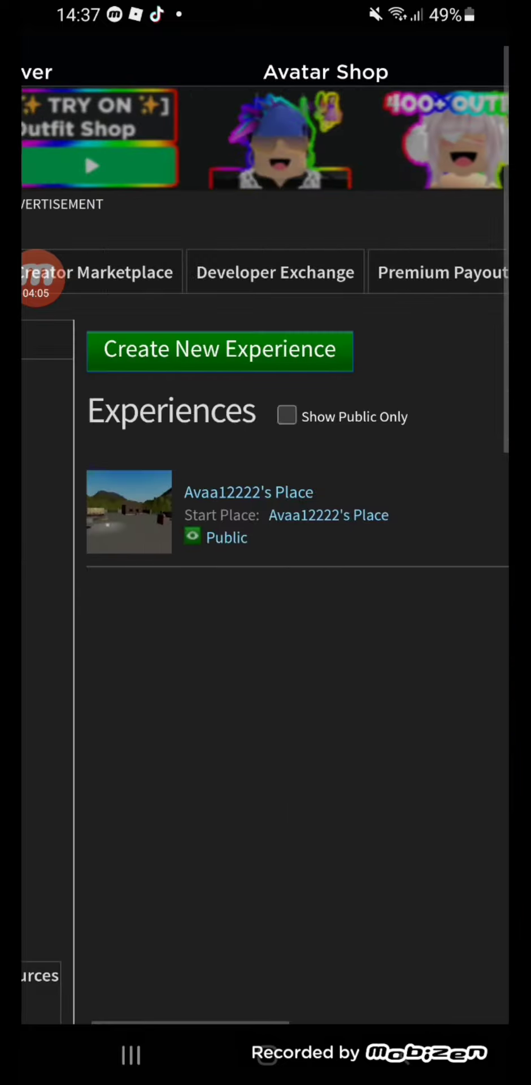
{"action": "scroll", "coordinate": [265, 542], "scroll_direction": "down", "scroll_amount": 5}
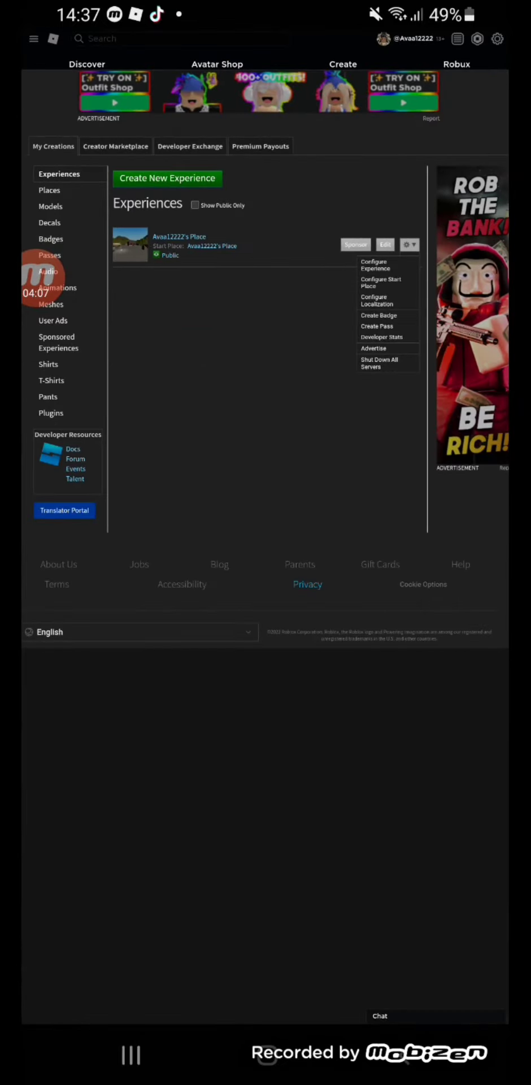
{"action": "scroll", "coordinate": [265, 543], "scroll_direction": "up", "scroll_amount": 5}
{"action": "scroll", "coordinate": [265, 542], "scroll_direction": "up", "scroll_amount": 3}
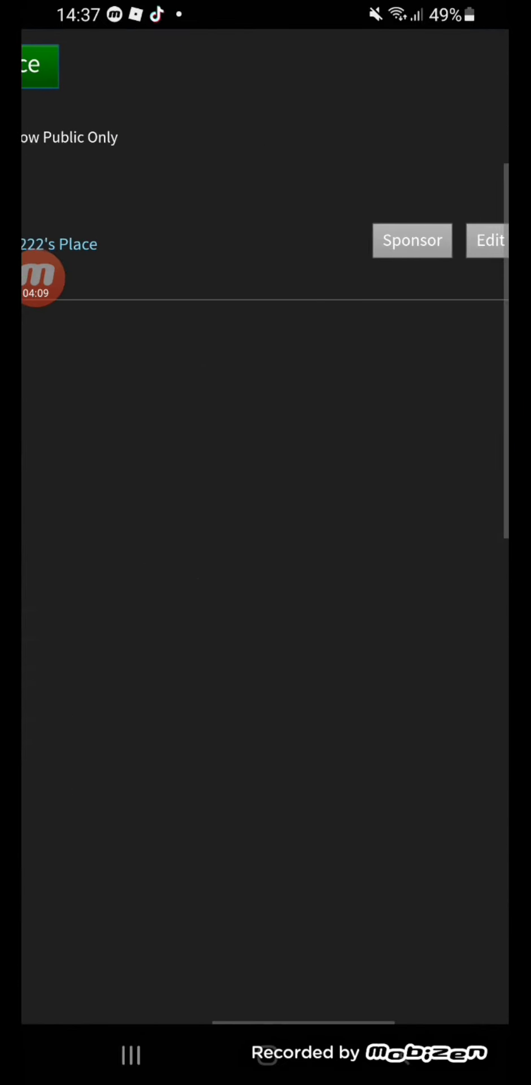
{"action": "scroll", "coordinate": [265, 543], "scroll_direction": "right", "scroll_amount": 2}
{"action": "left_click", "coordinate": [491, 239]}
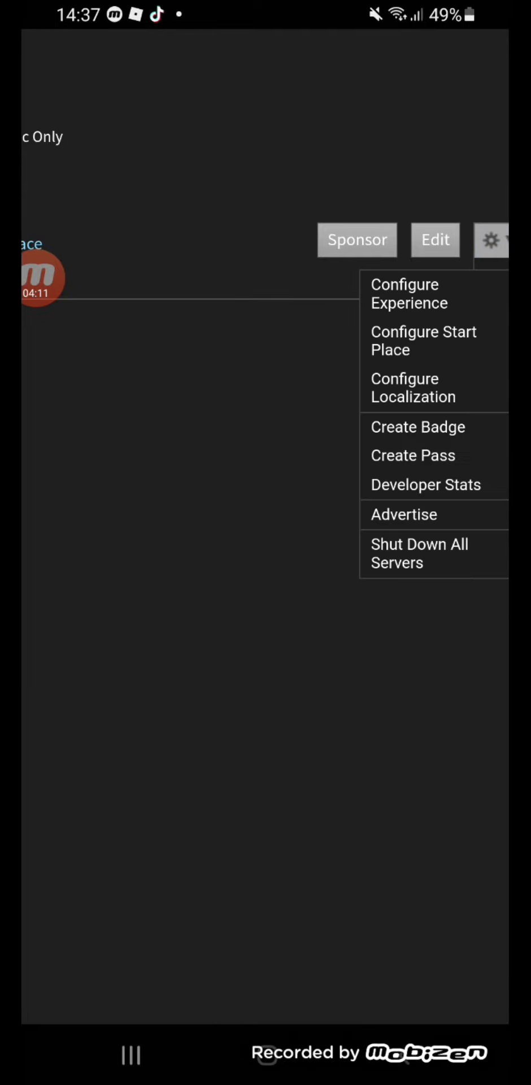
{"action": "left_click", "coordinate": [491, 240]}
{"action": "left_click", "coordinate": [491, 240]}
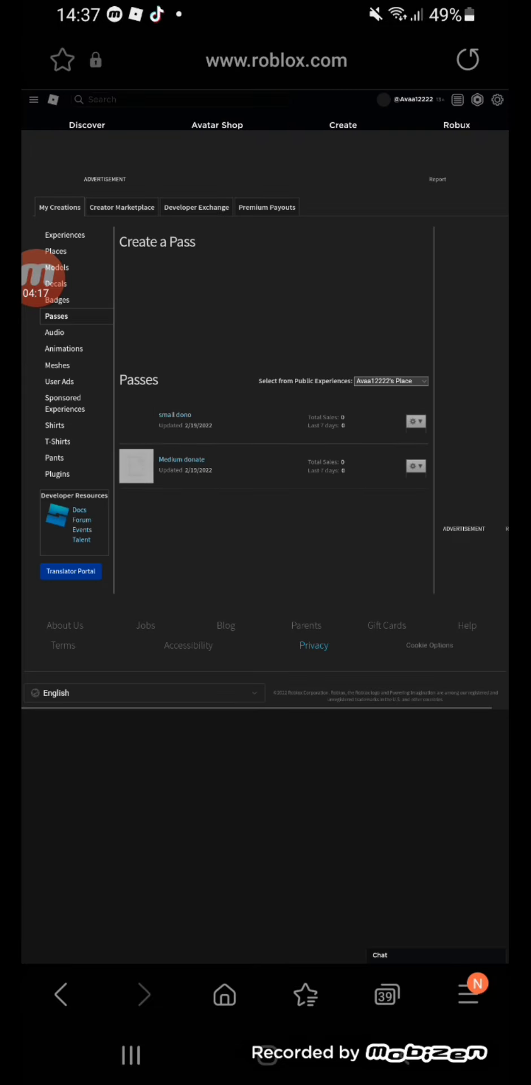
- On the Create a Pass form, choose the Untitled323 PNG image file for the pass
{"action": "double_click", "coordinate": [226, 395]}
{"action": "scroll", "coordinate": [265, 435], "scroll_direction": "left", "scroll_amount": 3}
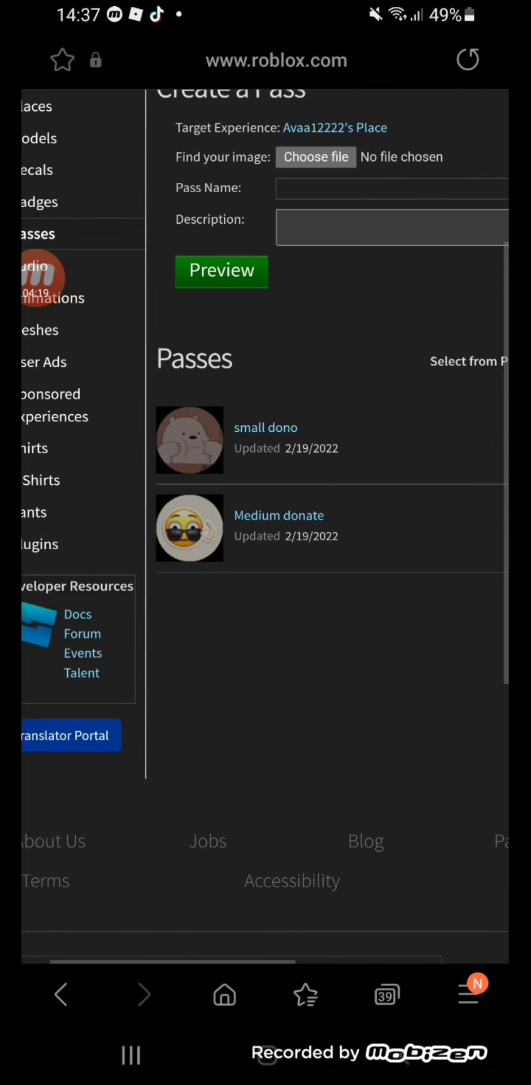
{"action": "scroll", "coordinate": [266, 429], "scroll_direction": "right", "scroll_amount": 3}
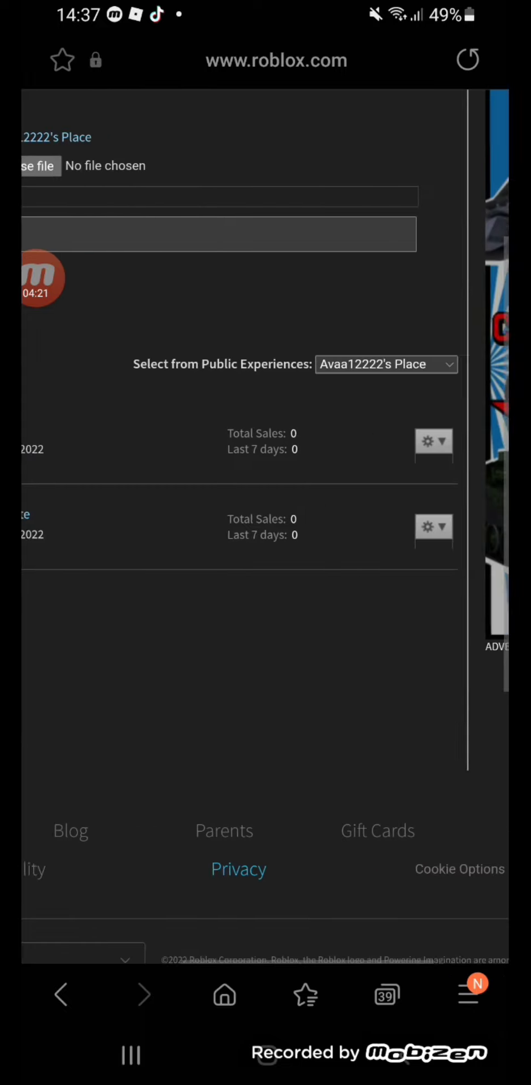
{"action": "double_click", "coordinate": [265, 452]}
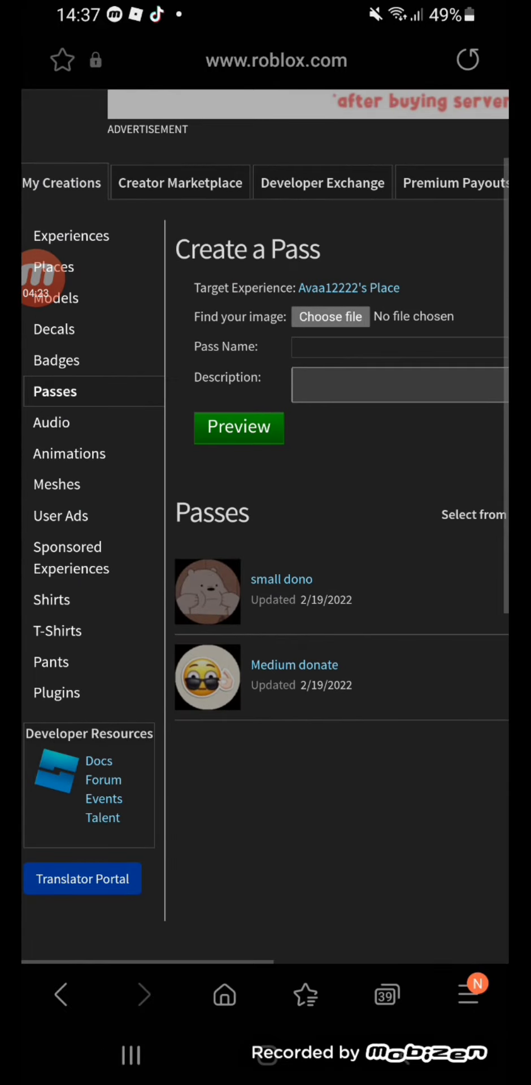
{"action": "scroll", "coordinate": [266, 508], "scroll_direction": "right", "scroll_amount": 3}
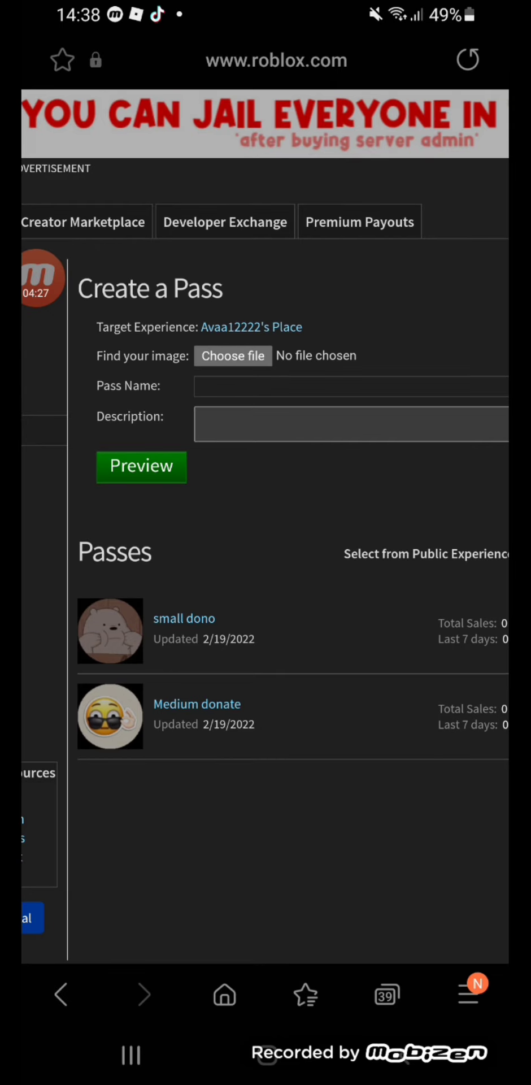
{"action": "left_click", "coordinate": [232, 356]}
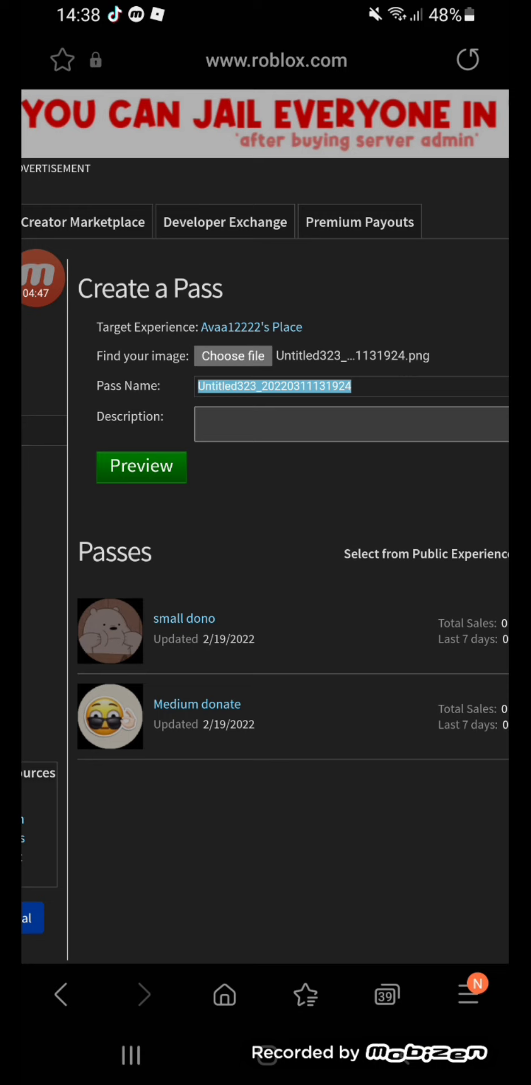
- Replace the auto-filled pass name with 'Big dono'
{"action": "left_click", "coordinate": [274, 386]}
{"action": "key", "text": "BackSpace"}
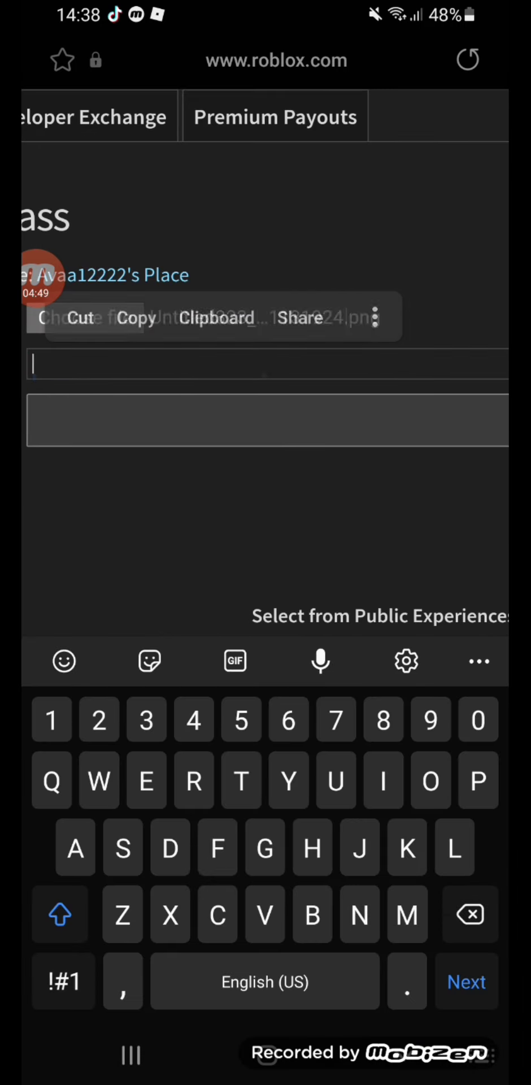
{"action": "left_click", "coordinate": [59, 914]}
{"action": "left_click", "coordinate": [60, 914]}
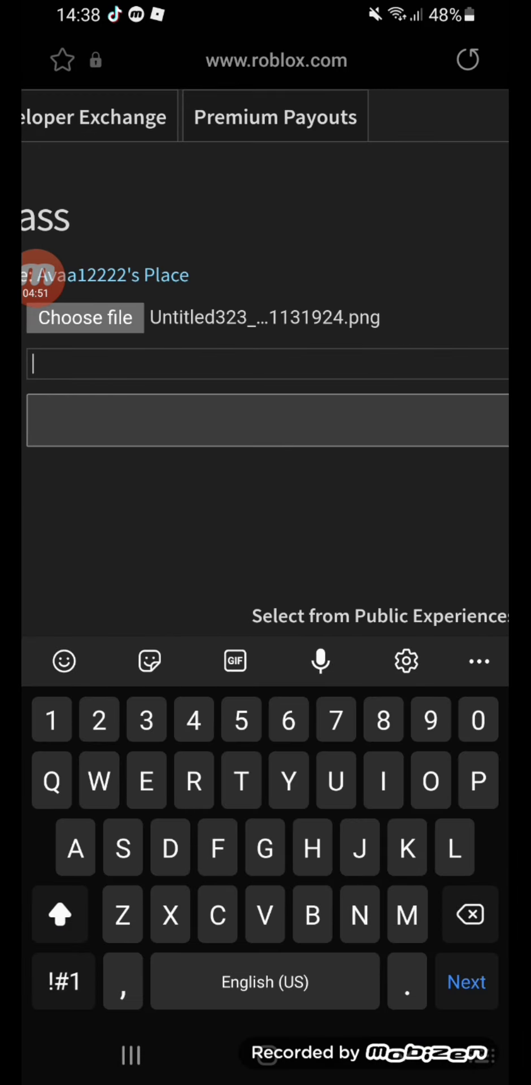
{"action": "type", "text": "BU"}
{"action": "key", "text": "BackSpace"}
{"action": "scroll", "coordinate": [266, 339], "scroll_direction": "down", "scroll_amount": 10}
{"action": "scroll", "coordinate": [266, 339], "scroll_direction": "up", "scroll_amount": 10}
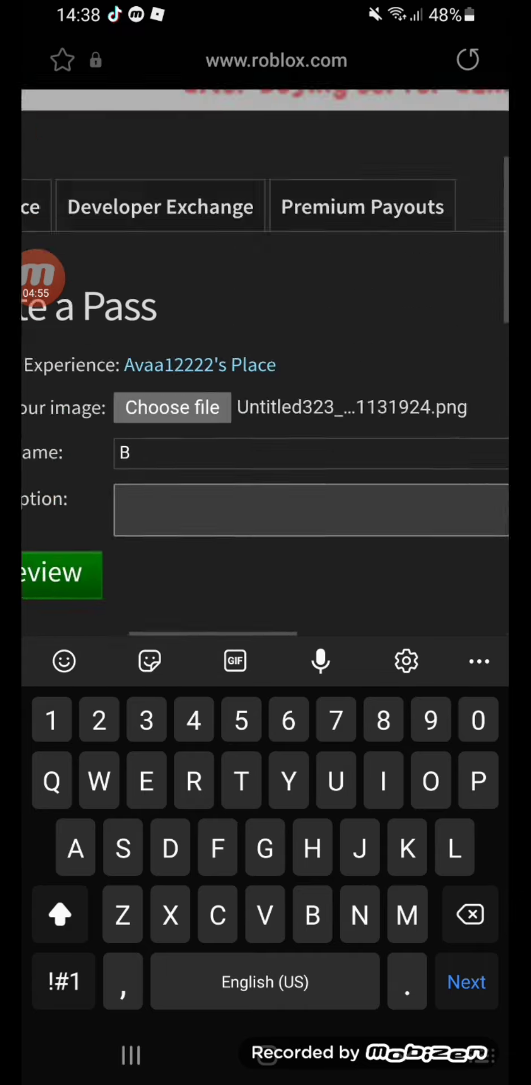
{"action": "type", "text": "IG"}
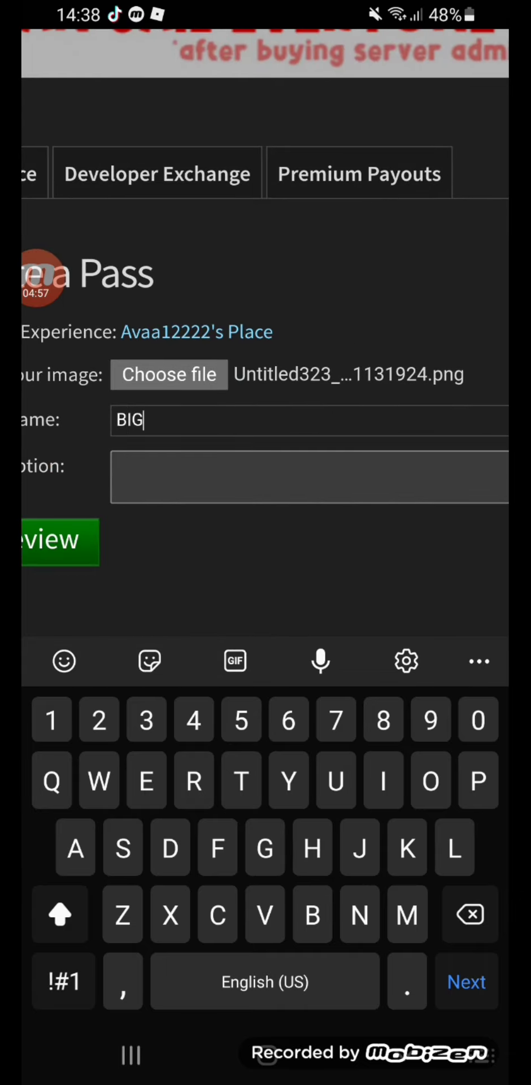
{"action": "key", "text": "BackSpace"}
{"action": "key", "text": "BackSpace"}
{"action": "type", "text": "ig d"}
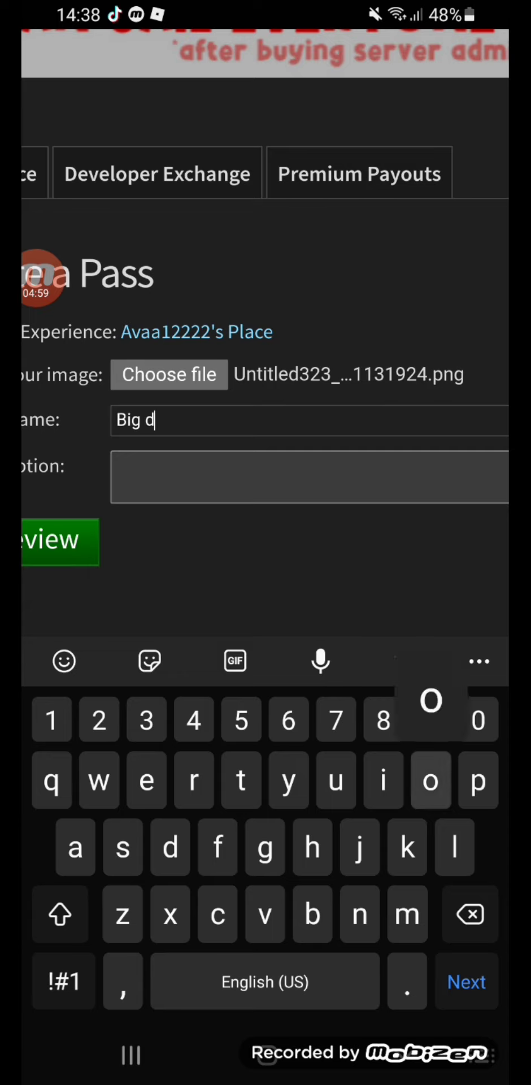
{"action": "type", "text": "ono"}
- Enter the description 'Thank you for buying this!' and preview the pass
{"action": "key", "text": "Tab"}
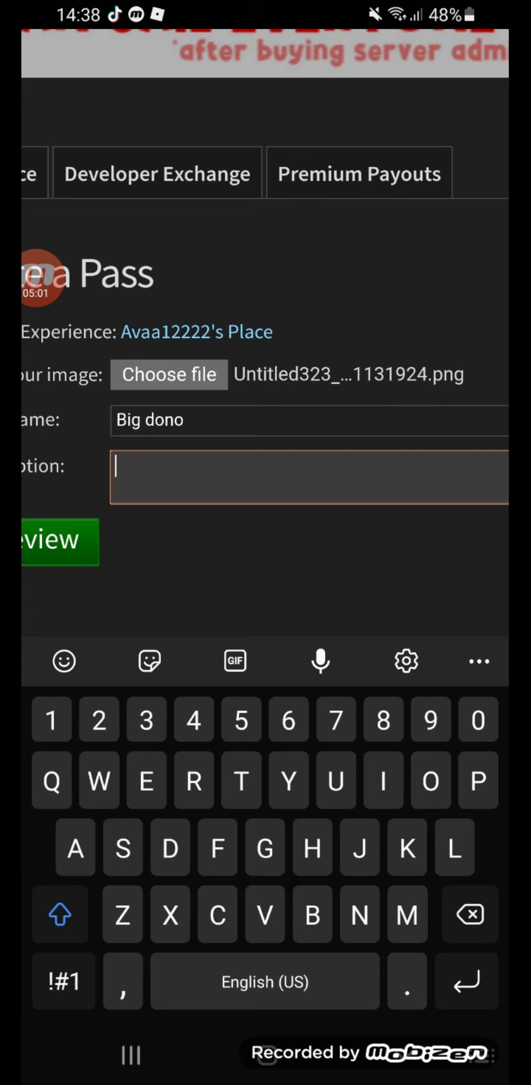
{"action": "left_click", "coordinate": [60, 914]}
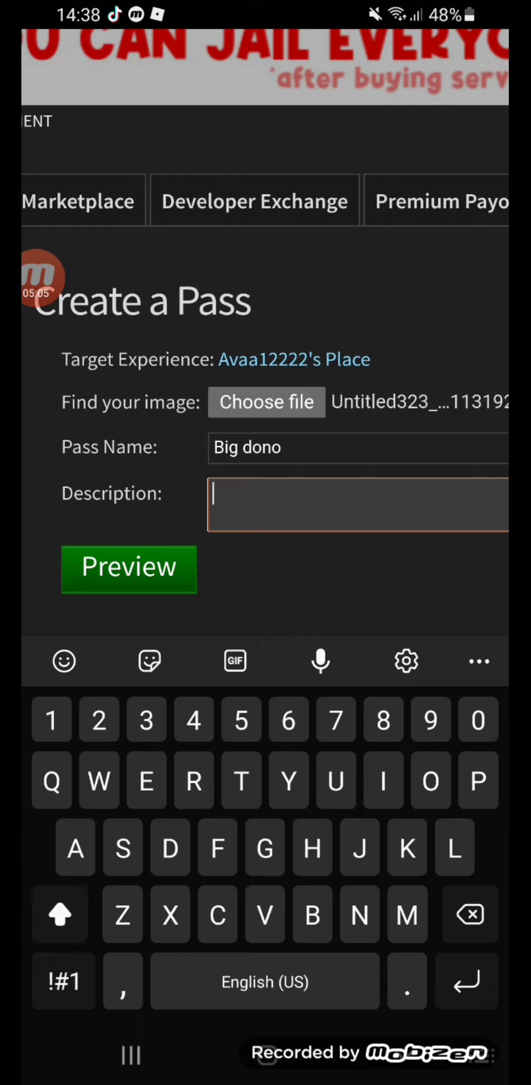
{"action": "type", "text": "THA"}
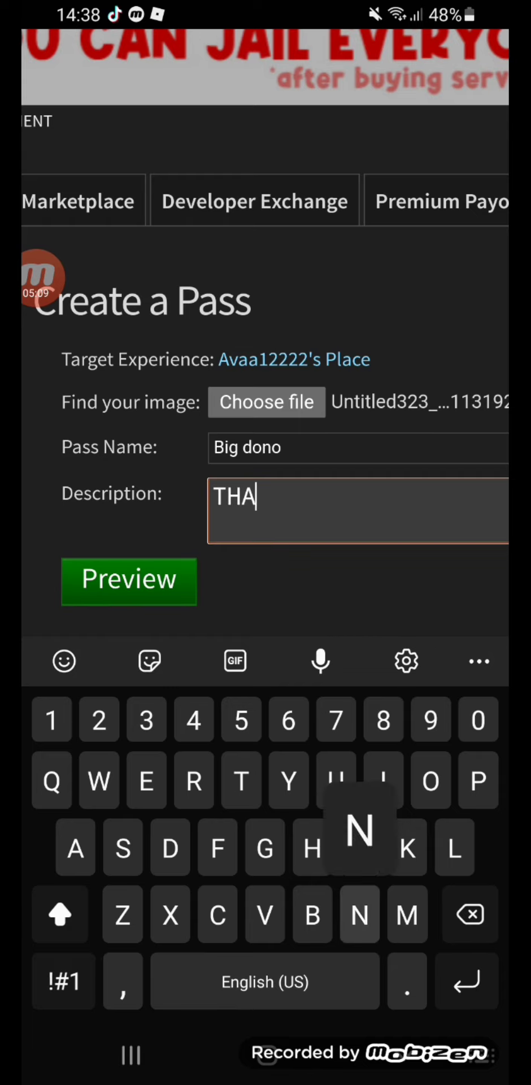
{"action": "key", "text": "BackSpace"}
{"action": "key", "text": "BackSpace"}
{"action": "type", "text": "hank yo"}
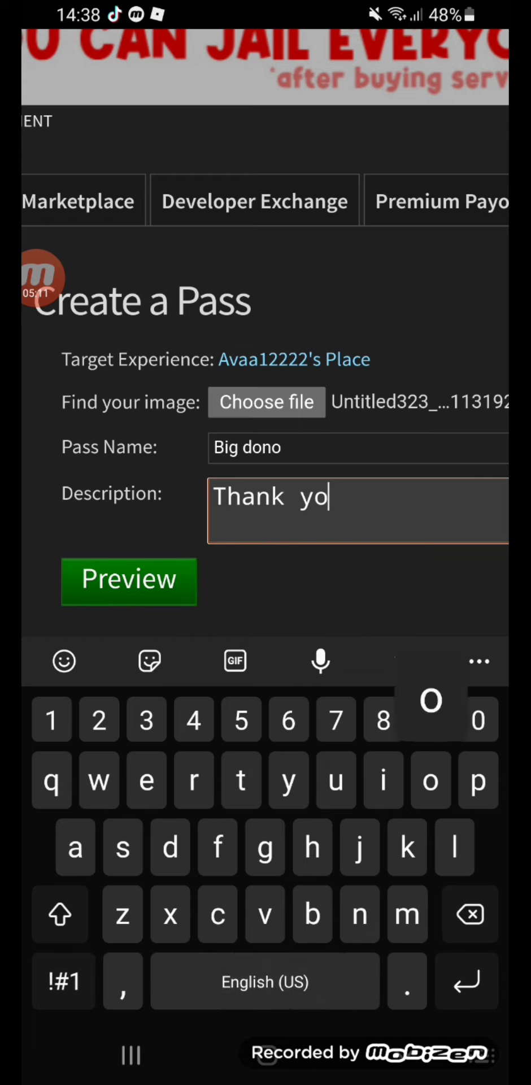
{"action": "type", "text": "u for bu"}
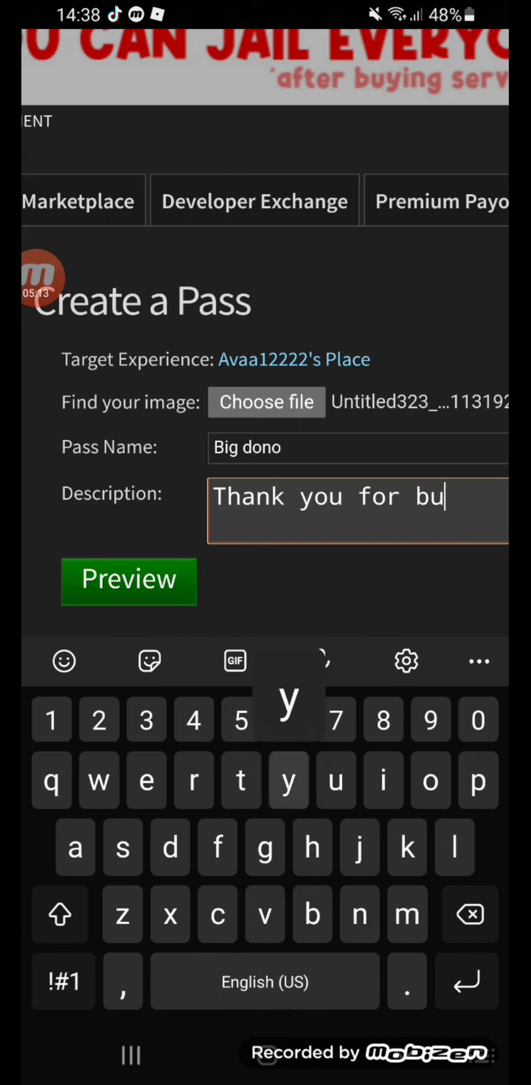
{"action": "type", "text": "ying  this!"}
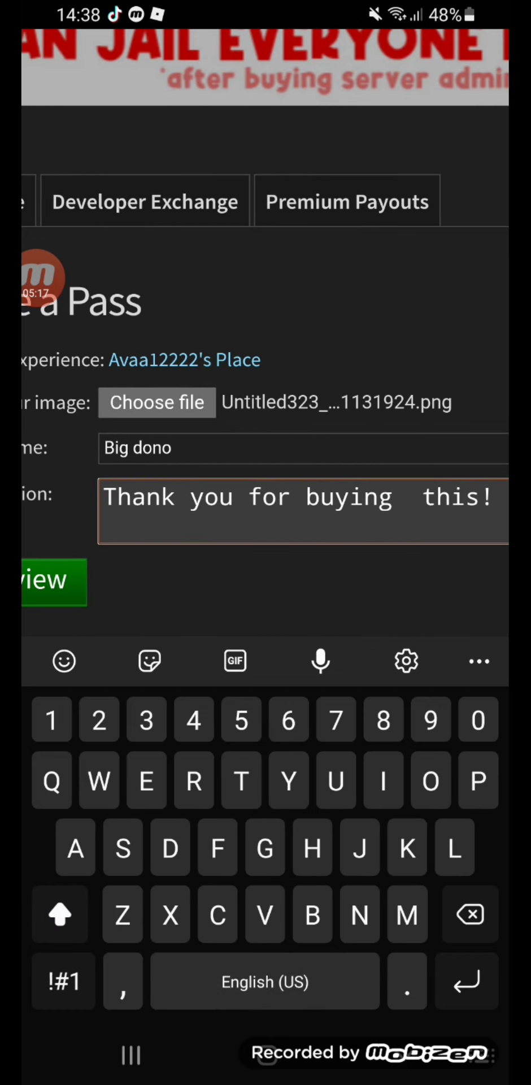
{"action": "key", "text": "shift"}
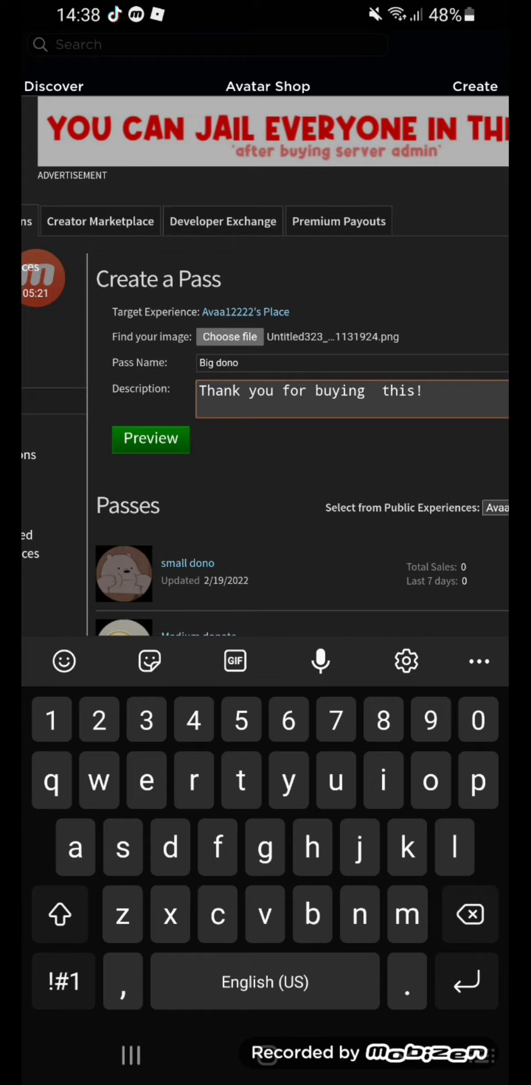
{"action": "left_click", "coordinate": [151, 439]}
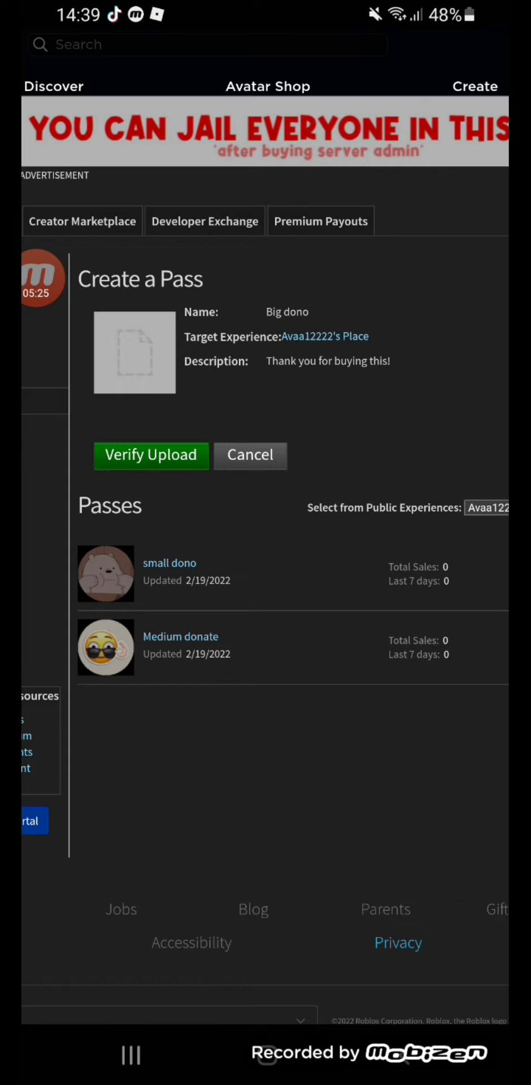
- Verify the upload to create Big dono, then open its gear menu in the Passes list
{"action": "left_click", "coordinate": [151, 455]}
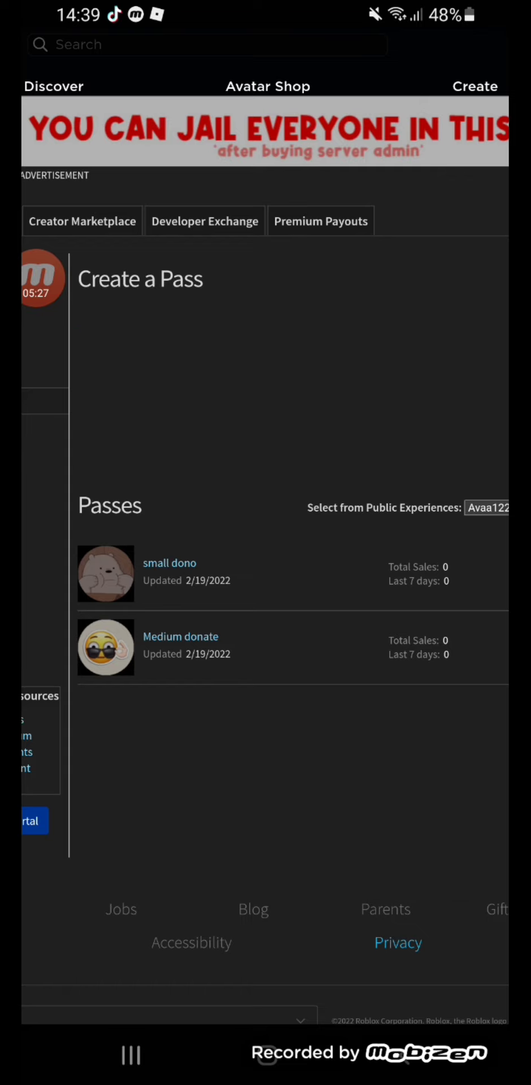
{"action": "scroll", "coordinate": [132, 658], "scroll_direction": "up", "scroll_amount": 5}
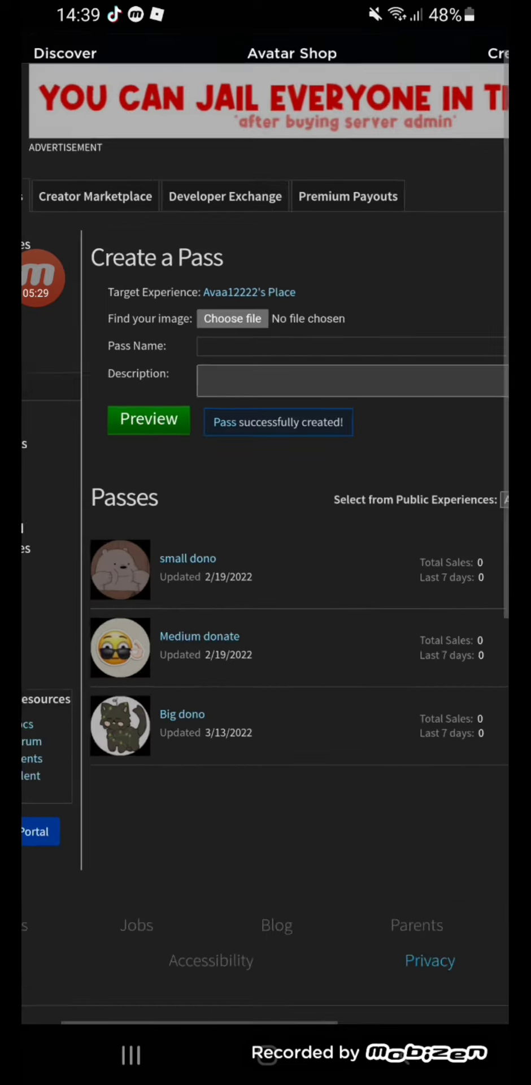
{"action": "scroll", "coordinate": [266, 526], "scroll_direction": "right", "scroll_amount": 5}
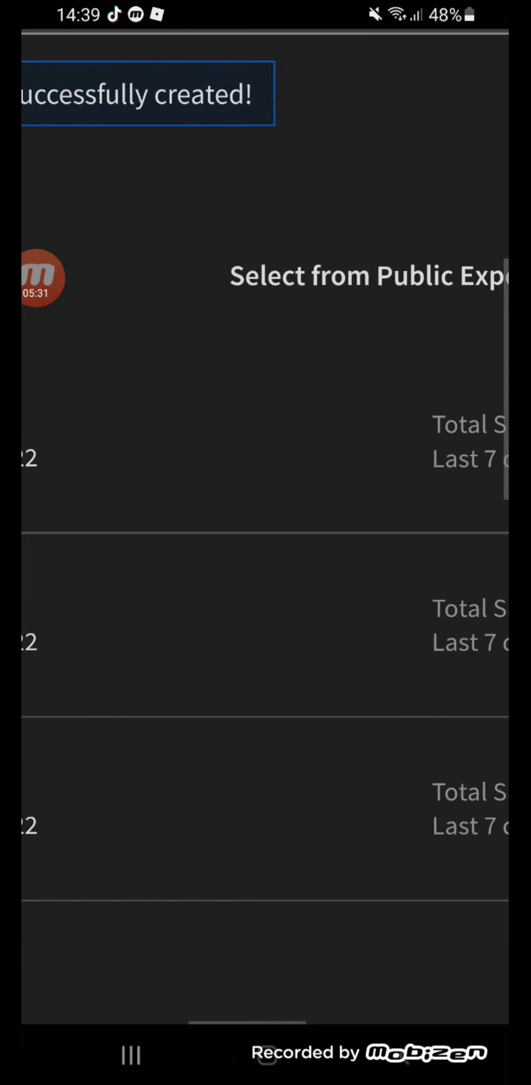
{"action": "scroll", "coordinate": [266, 526], "scroll_direction": "down", "scroll_amount": 3}
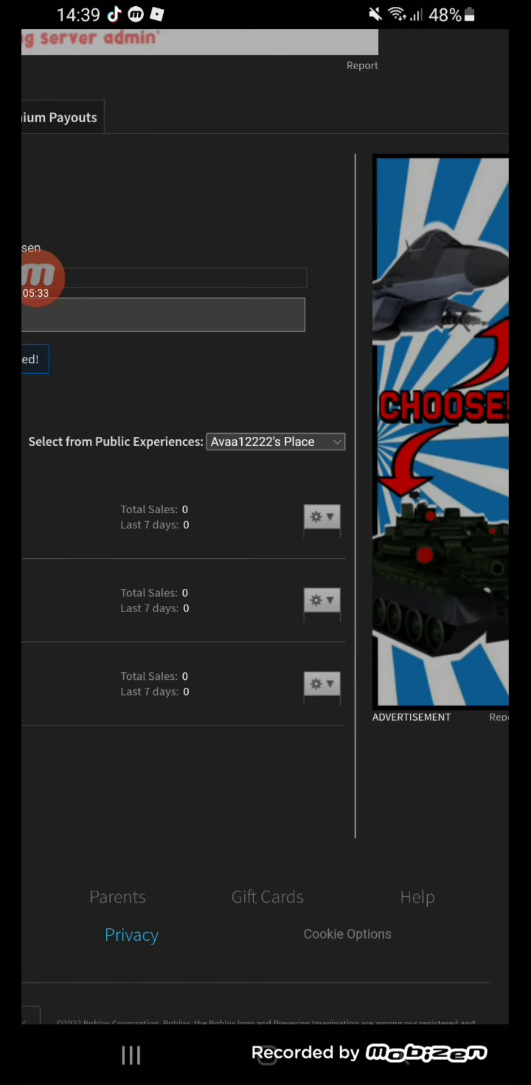
{"action": "left_click", "coordinate": [255, 715]}
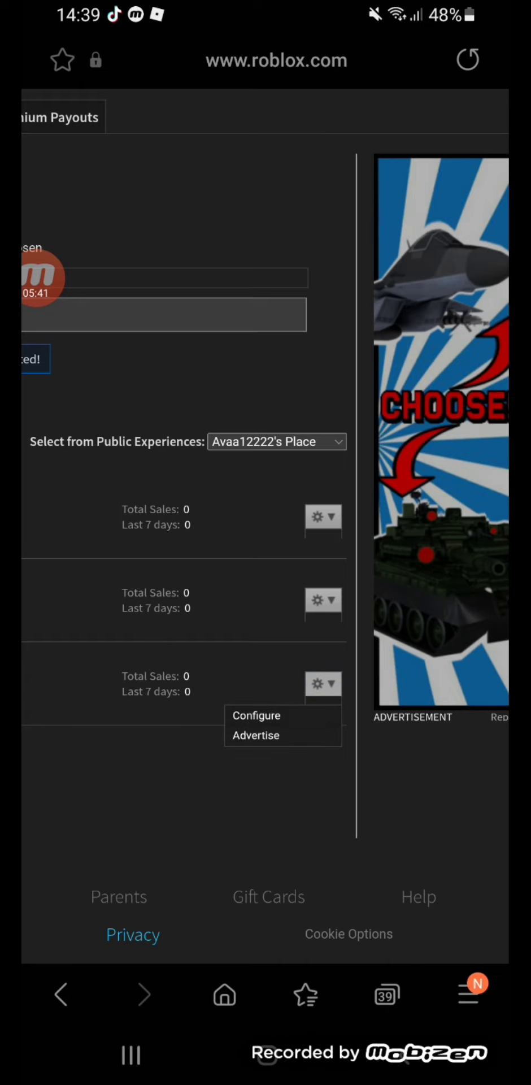
- In Big dono's Configure Pass Sales settings, turn on Item for Sale so a price of 1 appears
{"action": "left_click", "coordinate": [256, 715]}
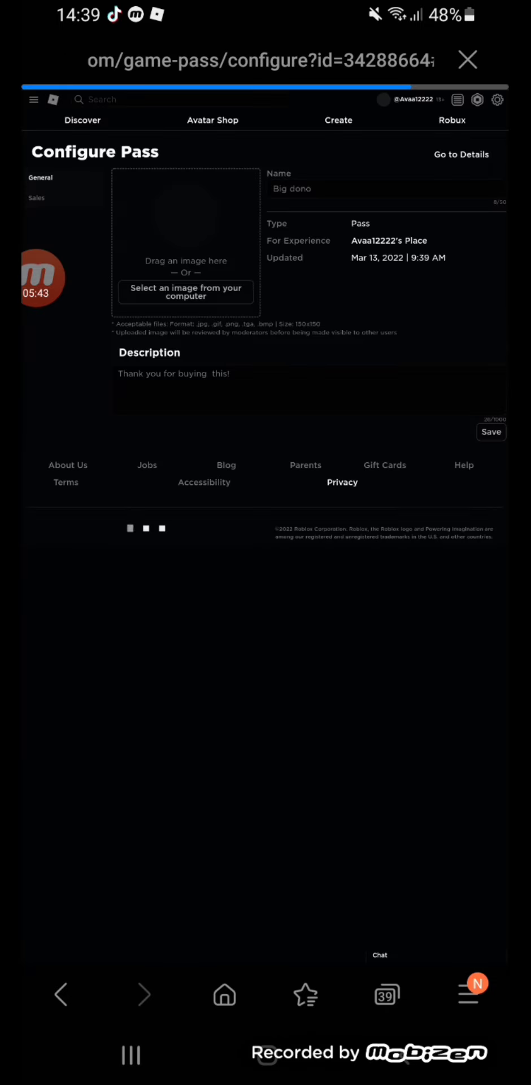
{"action": "scroll", "coordinate": [265, 396], "scroll_direction": "left", "scroll_amount": 3}
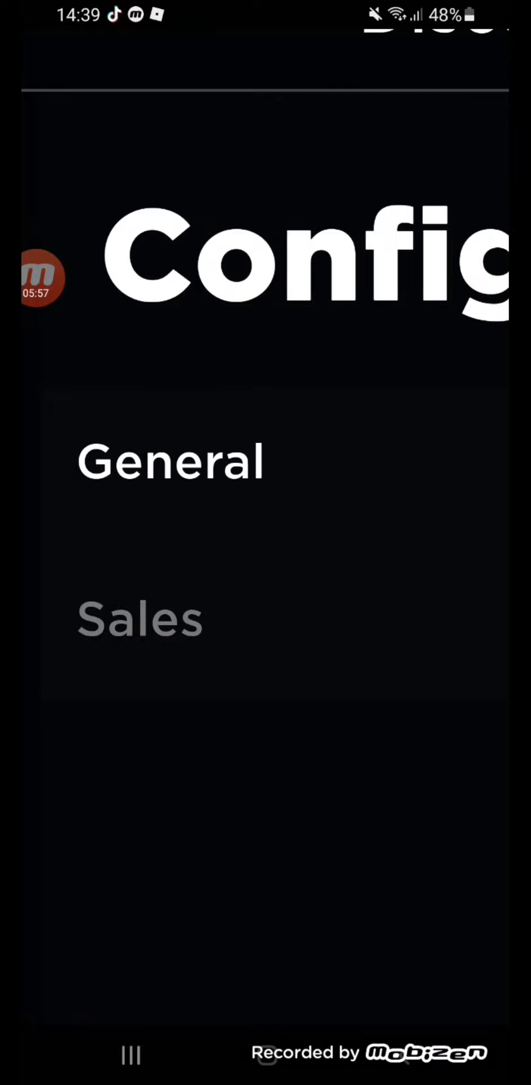
{"action": "left_click", "coordinate": [140, 619]}
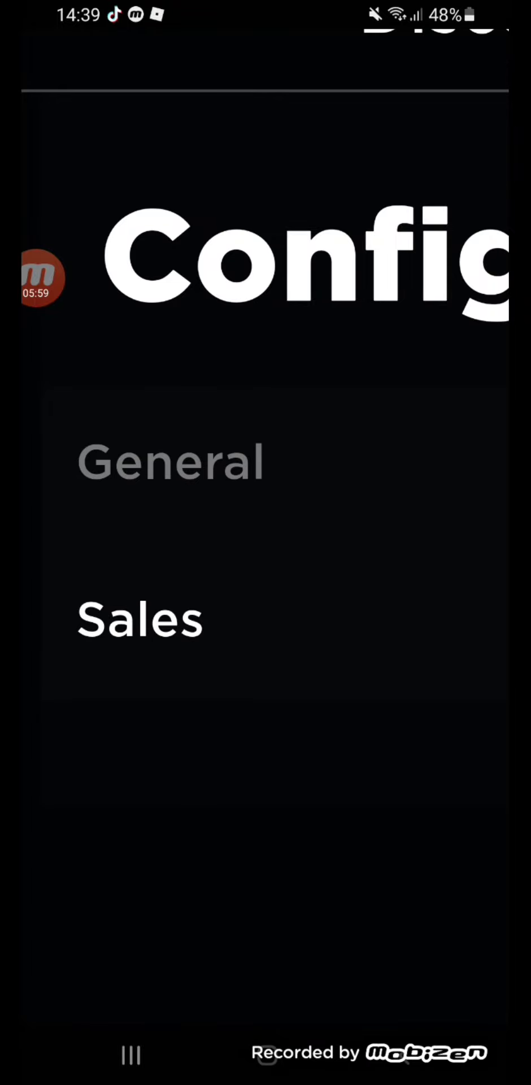
{"action": "scroll", "coordinate": [265, 395], "scroll_direction": "down", "scroll_amount": 5}
{"action": "scroll", "coordinate": [266, 396], "scroll_direction": "up", "scroll_amount": 2}
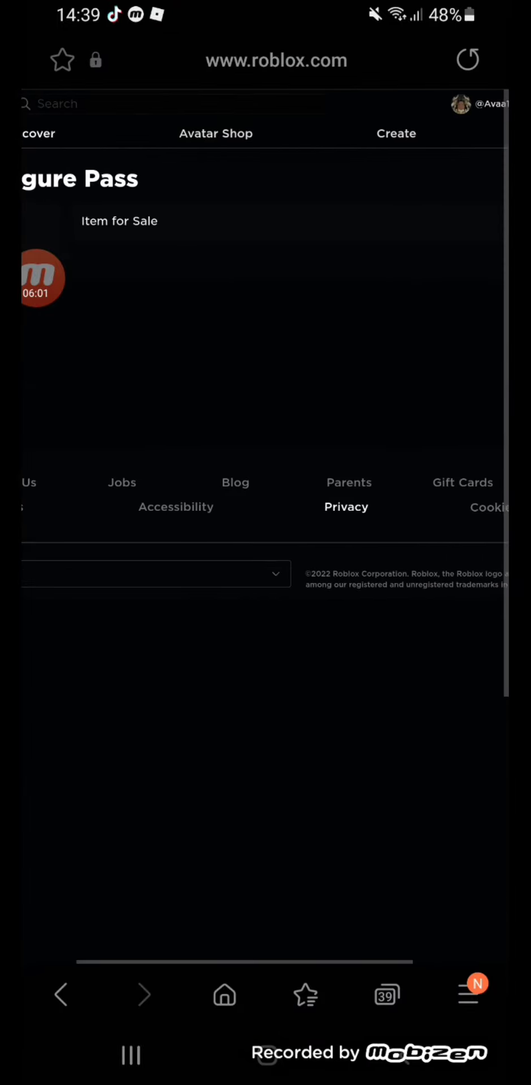
{"action": "scroll", "coordinate": [266, 395], "scroll_direction": "down", "scroll_amount": 3}
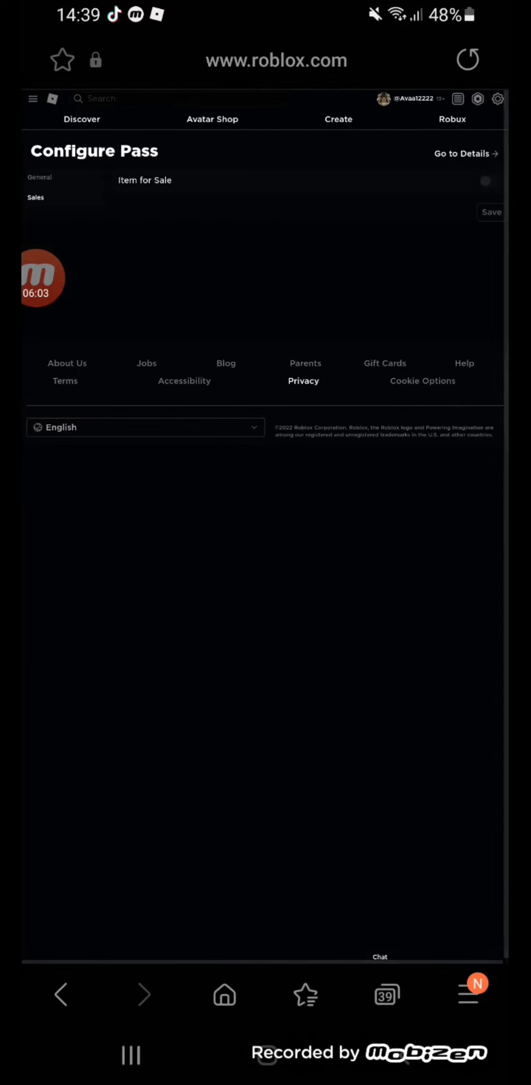
{"action": "scroll", "coordinate": [339, 367], "scroll_direction": "up", "scroll_amount": 5}
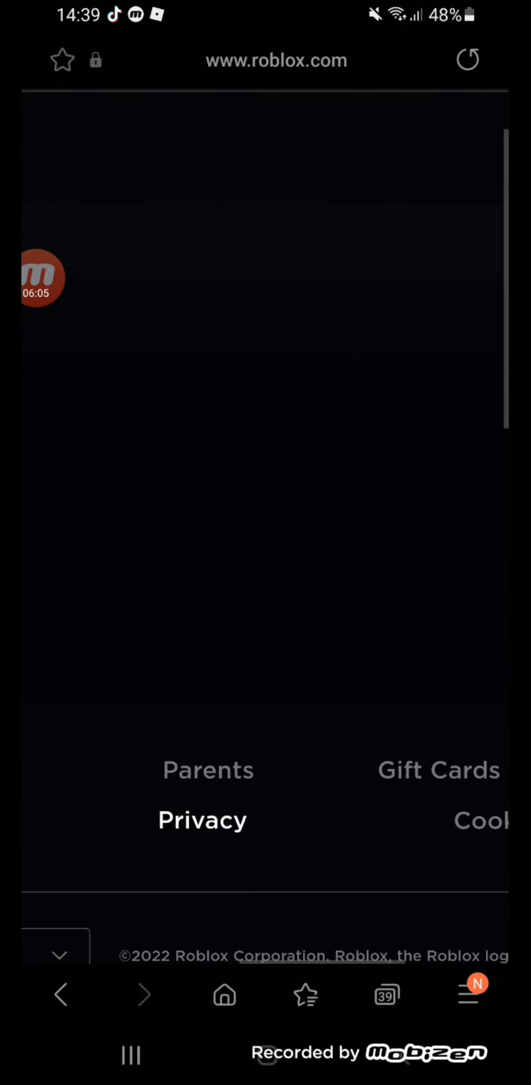
{"action": "left_click_drag", "start_coordinate": [396, 565], "coordinate": [104, 565]}
{"action": "scroll", "coordinate": [265, 452], "scroll_direction": "down", "scroll_amount": 3}
{"action": "scroll", "coordinate": [266, 621], "scroll_direction": "up", "scroll_amount": 2}
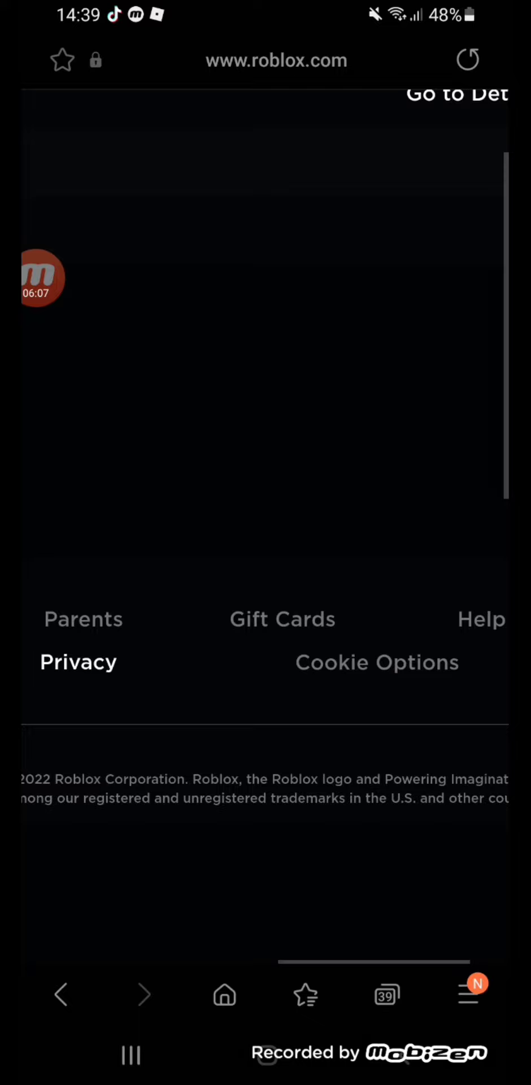
{"action": "scroll", "coordinate": [265, 396], "scroll_direction": "down", "scroll_amount": 3}
{"action": "scroll", "coordinate": [265, 395], "scroll_direction": "down", "scroll_amount": 2}
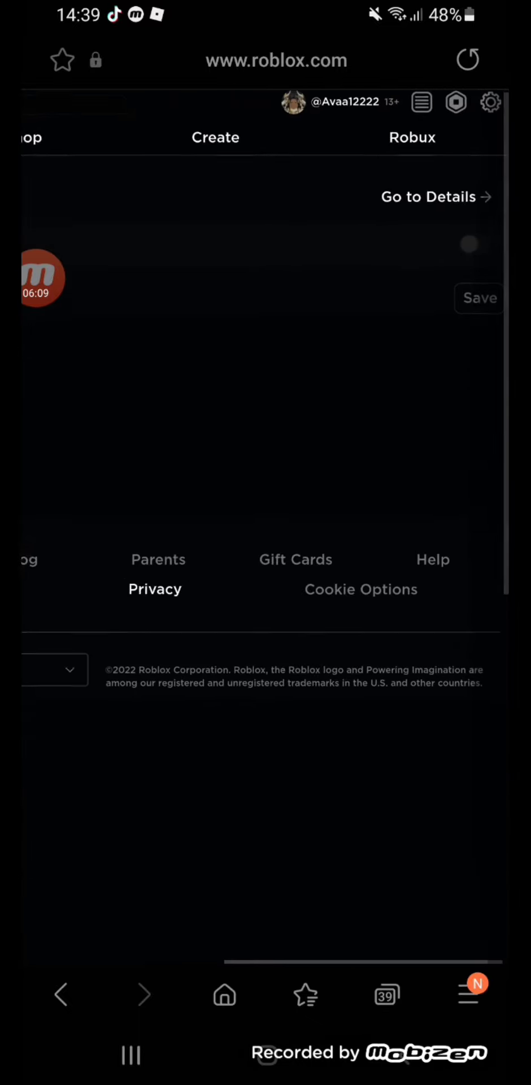
{"action": "scroll", "coordinate": [265, 509], "scroll_direction": "down", "scroll_amount": 2}
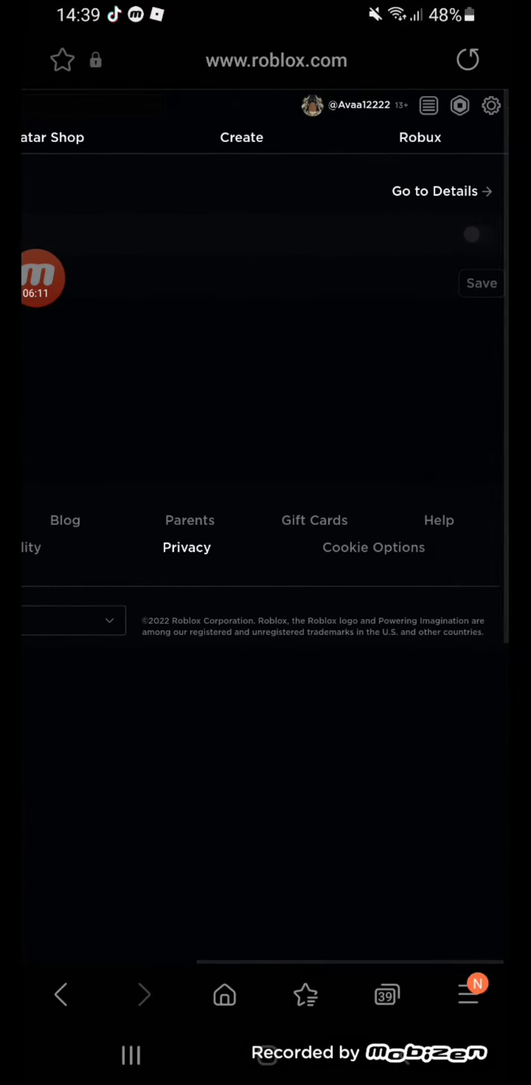
{"action": "scroll", "coordinate": [368, 282], "scroll_direction": "up", "scroll_amount": 5}
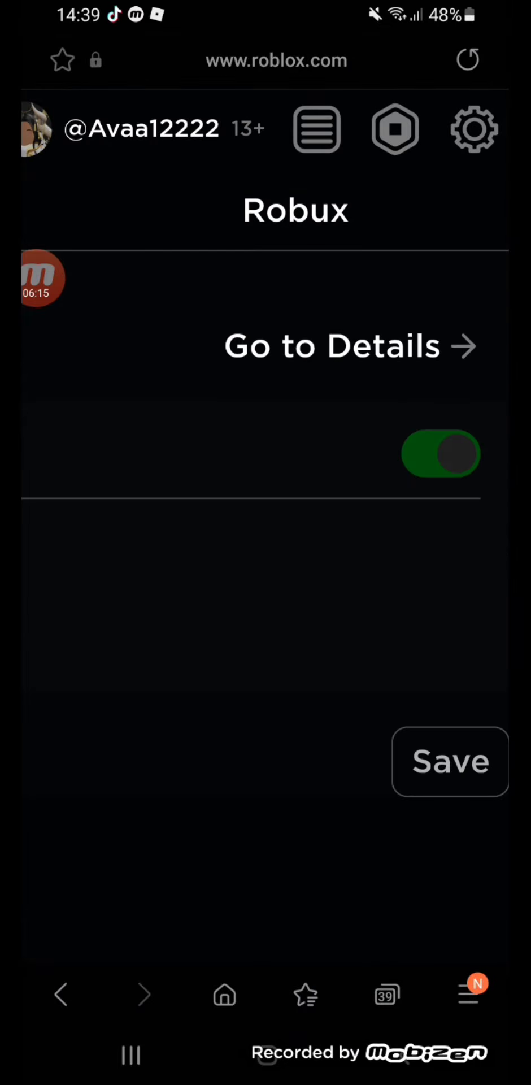
{"action": "scroll", "coordinate": [266, 396], "scroll_direction": "down", "scroll_amount": 3}
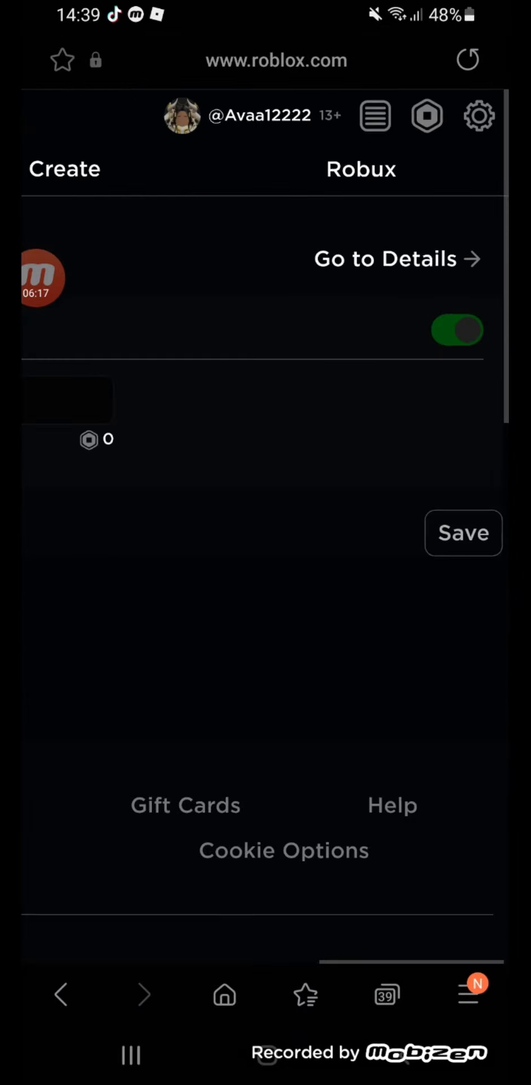
{"action": "scroll", "coordinate": [265, 395], "scroll_direction": "up", "scroll_amount": 3}
{"action": "scroll", "coordinate": [265, 395], "scroll_direction": "left", "scroll_amount": 3}
{"action": "scroll", "coordinate": [265, 509], "scroll_direction": "right", "scroll_amount": 3}
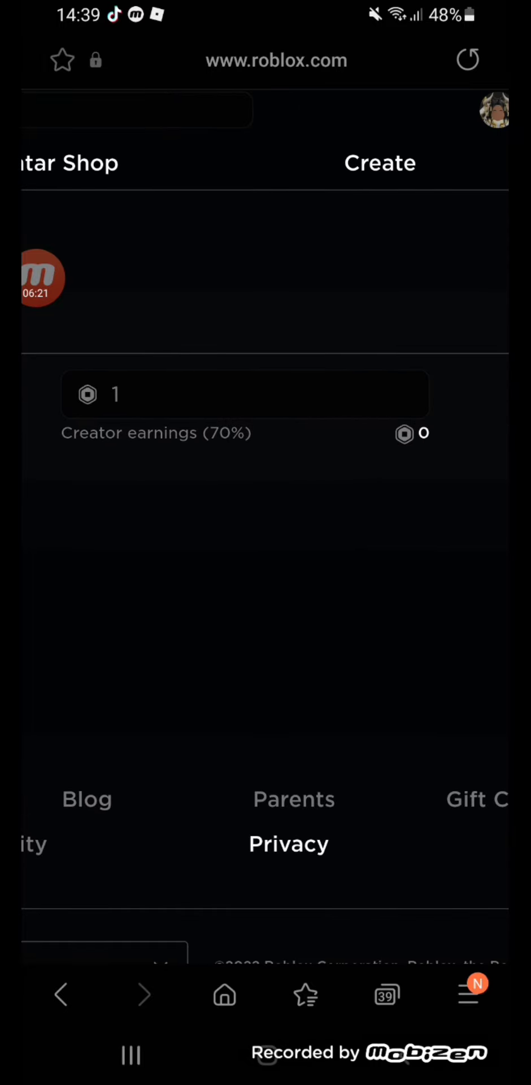
- Change the price from 1 to 20 Robux and save, giving 14 Robux creator earnings
{"action": "left_click", "coordinate": [117, 394]}
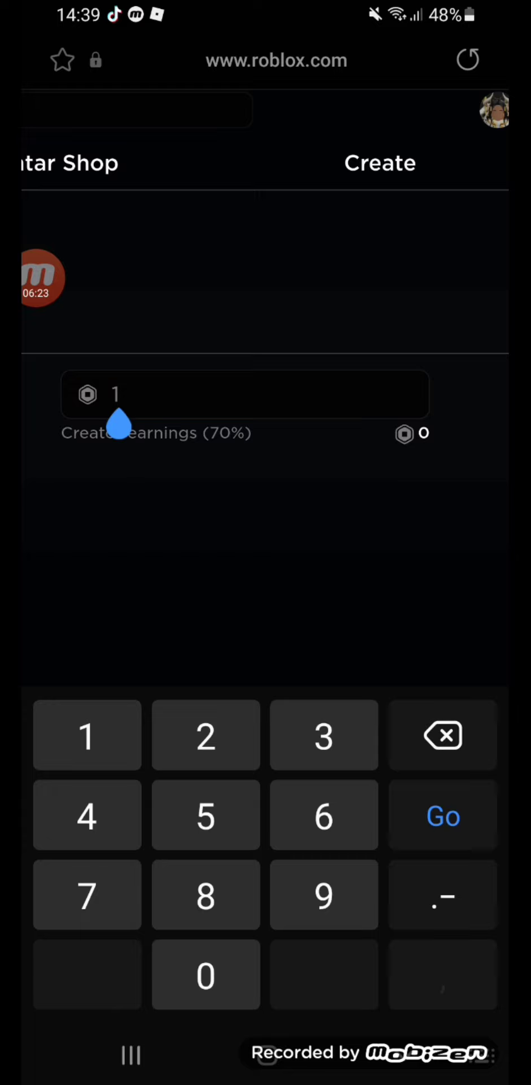
{"action": "key", "text": "BackSpace"}
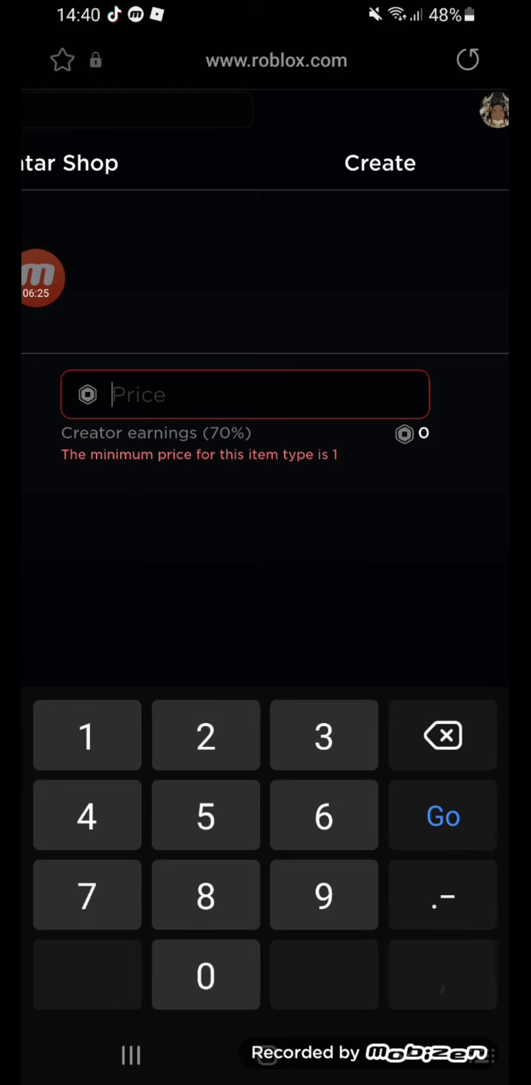
{"action": "scroll", "coordinate": [266, 282], "scroll_direction": "left", "scroll_amount": 5}
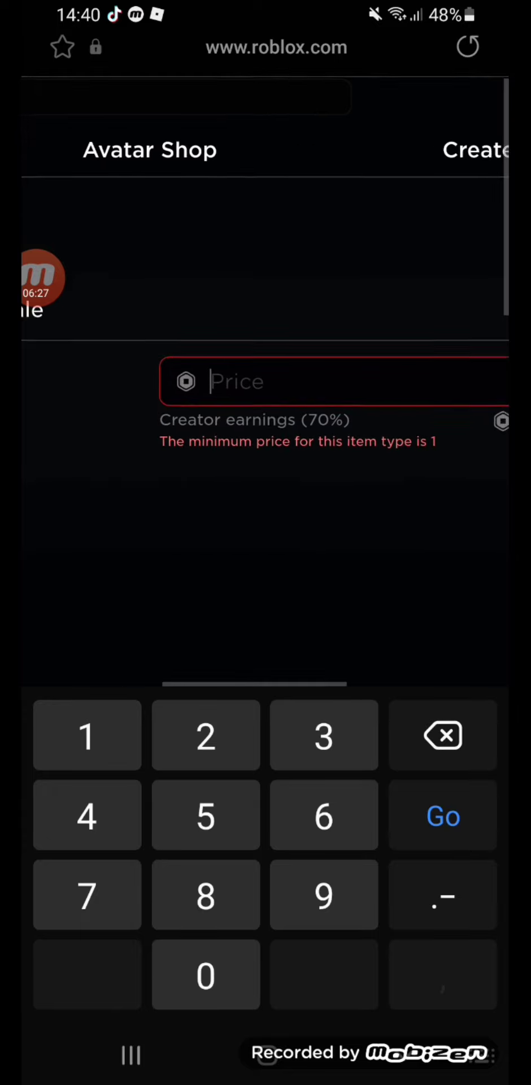
{"action": "scroll", "coordinate": [266, 254], "scroll_direction": "right", "scroll_amount": 2}
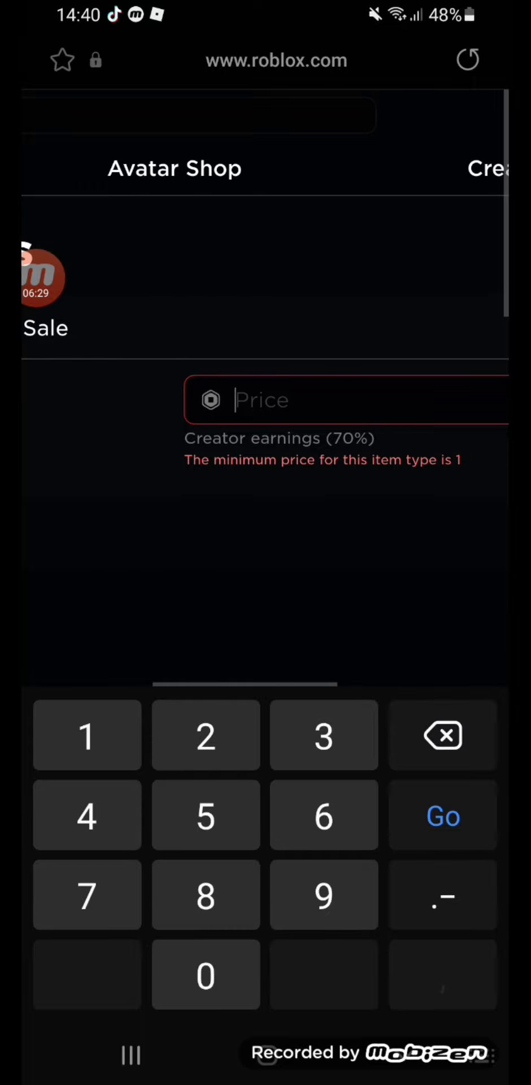
{"action": "type", "text": "5"}
{"action": "scroll", "coordinate": [266, 254], "scroll_direction": "right", "scroll_amount": 1}
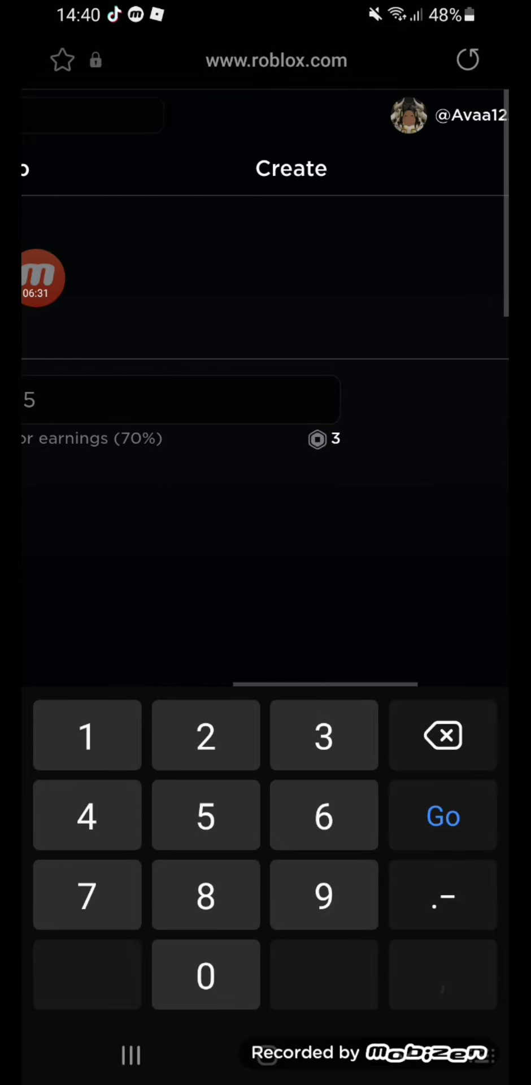
{"action": "scroll", "coordinate": [265, 254], "scroll_direction": "left", "scroll_amount": 1}
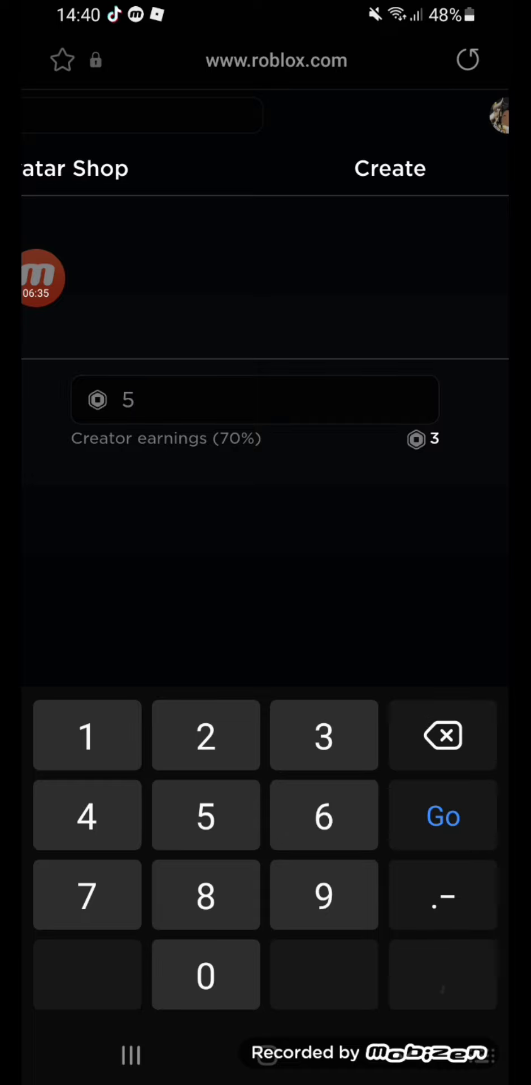
{"action": "key", "text": "BackSpace"}
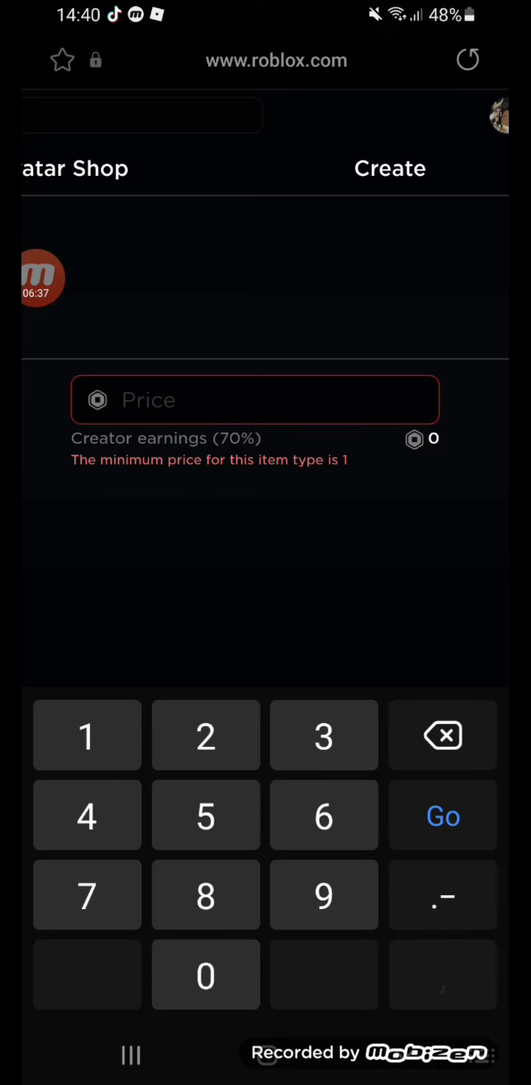
{"action": "type", "text": "10"}
{"action": "key", "text": "BackSpace"}
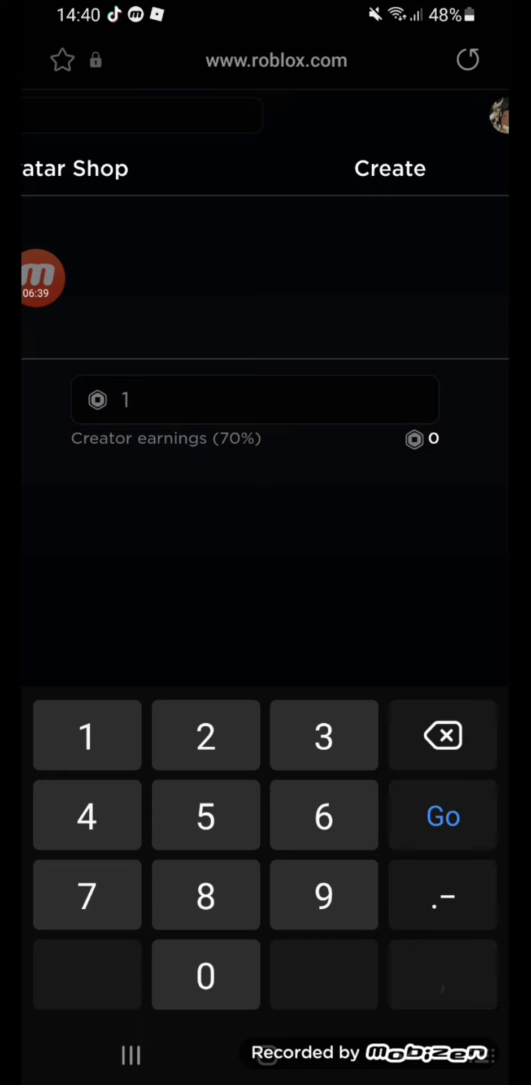
{"action": "key", "text": "BackSpace"}
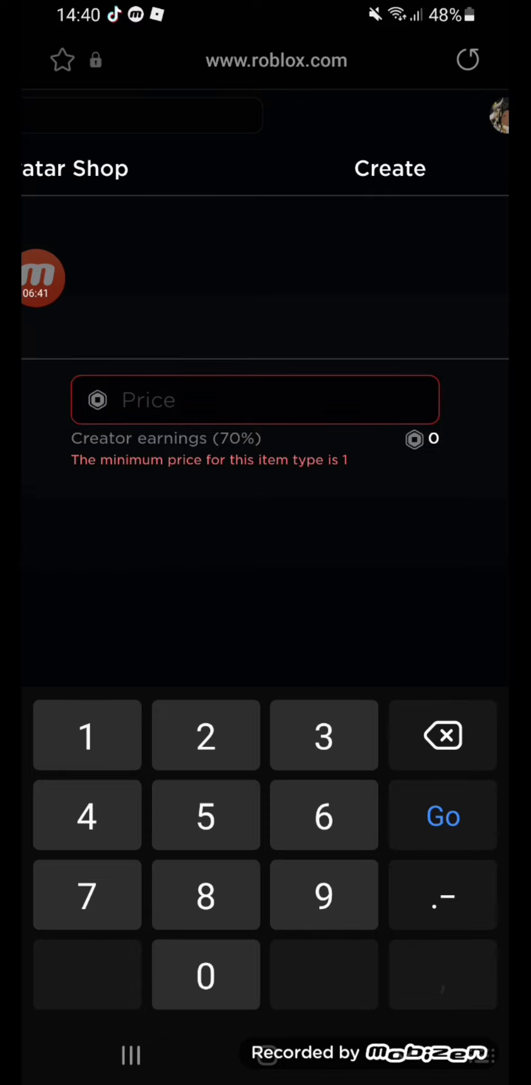
{"action": "type", "text": "20"}
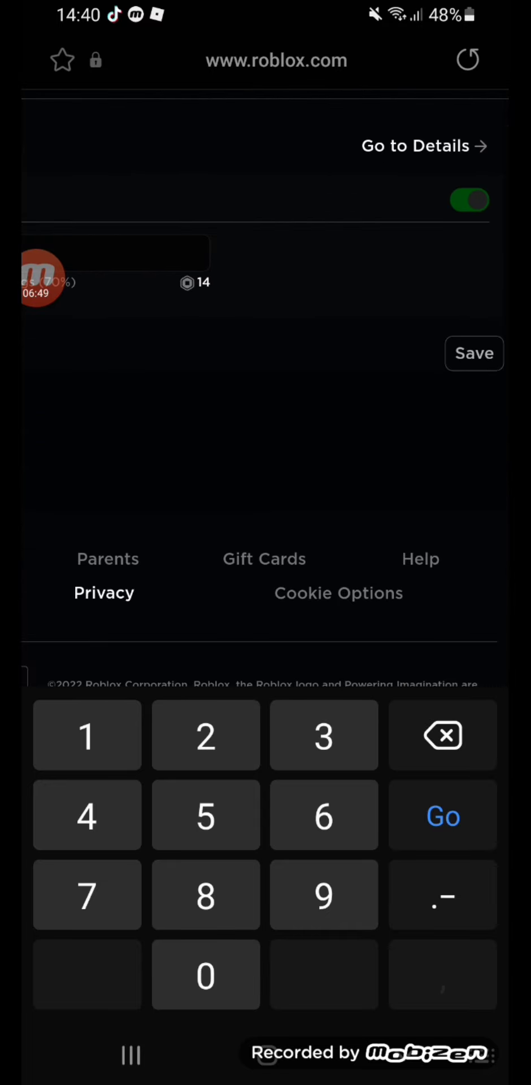
{"action": "left_click", "coordinate": [475, 353]}
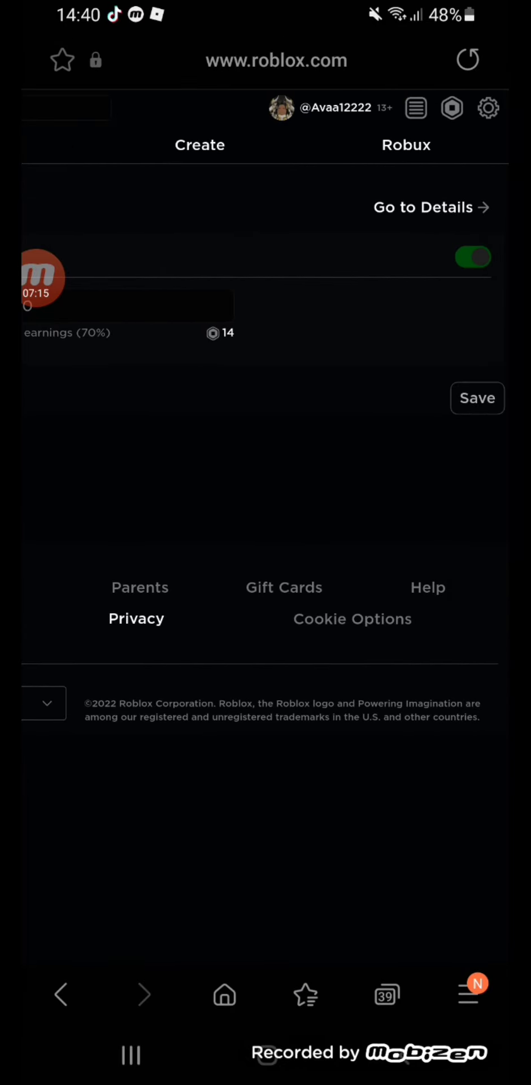
- Look over the Big dono item page priced at 20 Robux, then go to the phone's home screen
{"action": "left_click", "coordinate": [265, 209]}
{"action": "scroll", "coordinate": [265, 396], "scroll_direction": "left", "scroll_amount": 5}
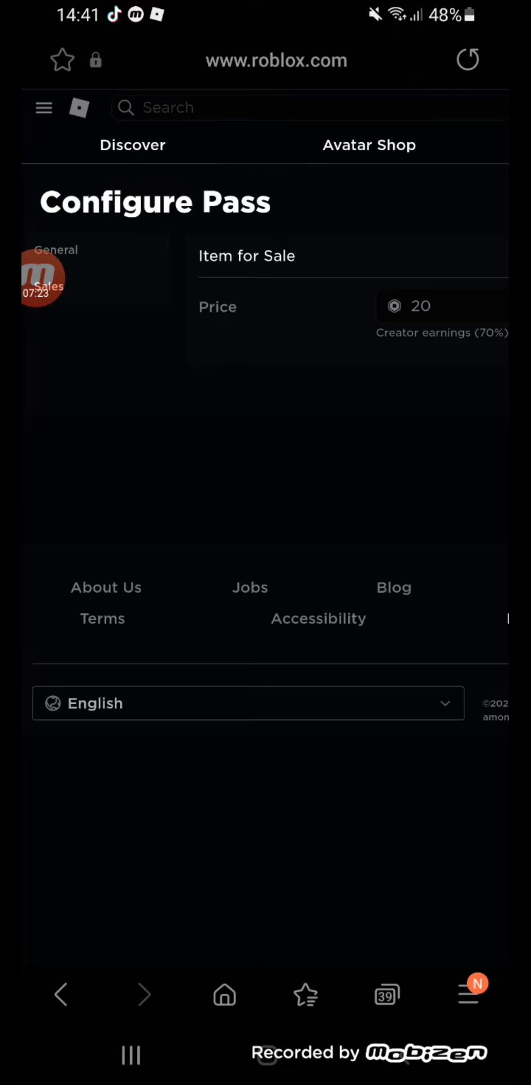
{"action": "scroll", "coordinate": [265, 395], "scroll_direction": "right", "scroll_amount": 5}
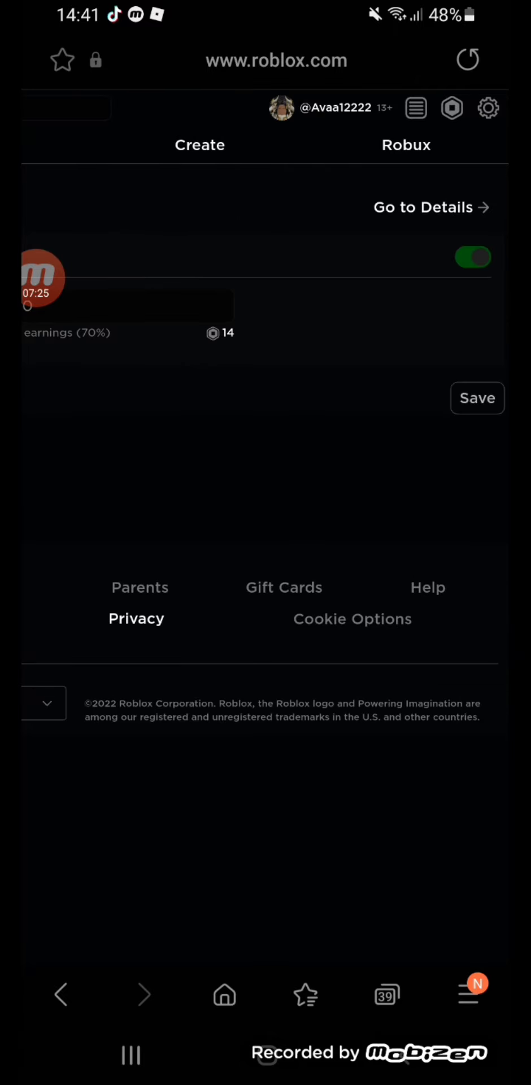
{"action": "left_click", "coordinate": [431, 207]}
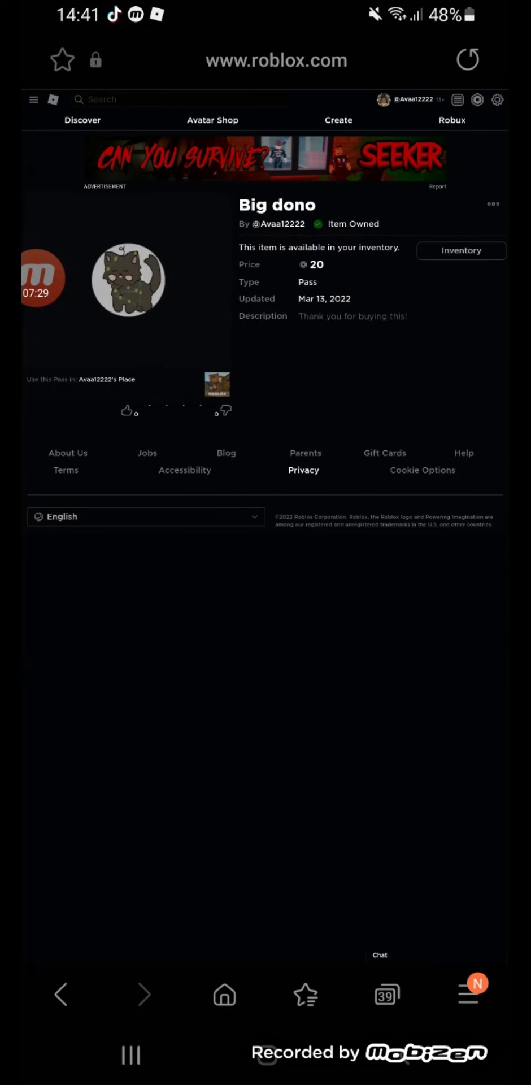
{"action": "double_click", "coordinate": [265, 207]}
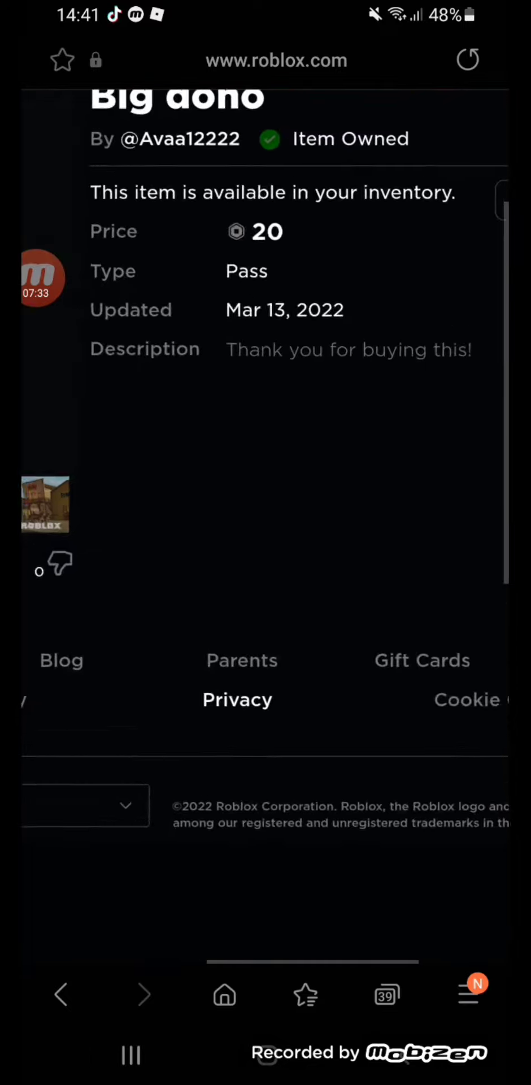
{"action": "scroll", "coordinate": [266, 525], "scroll_direction": "up", "scroll_amount": 5}
{"action": "scroll", "coordinate": [266, 525], "scroll_direction": "left", "scroll_amount": 5}
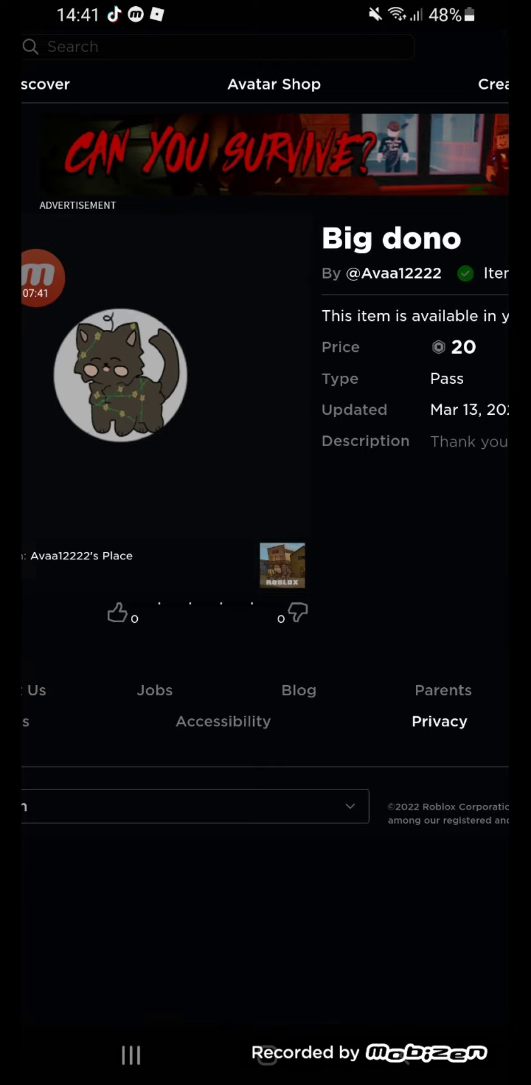
{"action": "scroll", "coordinate": [266, 339], "scroll_direction": "up", "scroll_amount": 3}
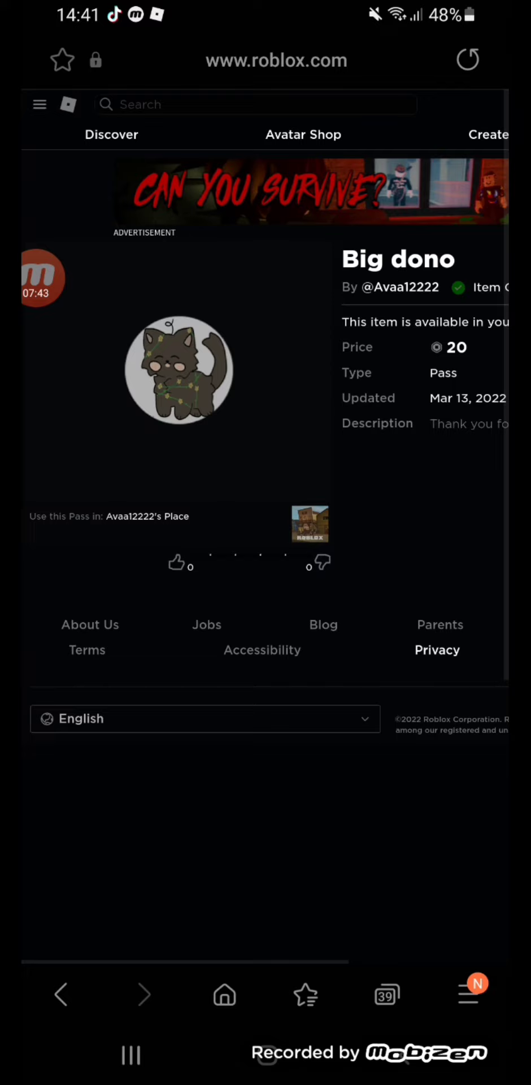
{"action": "scroll", "coordinate": [265, 385], "scroll_direction": "left", "scroll_amount": 3}
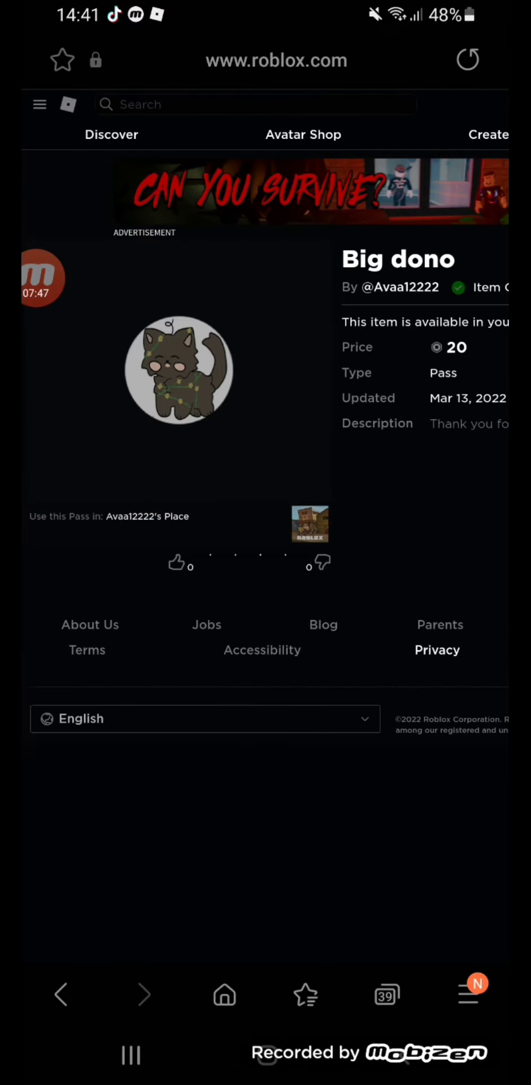
{"action": "left_click", "coordinate": [267, 1055]}
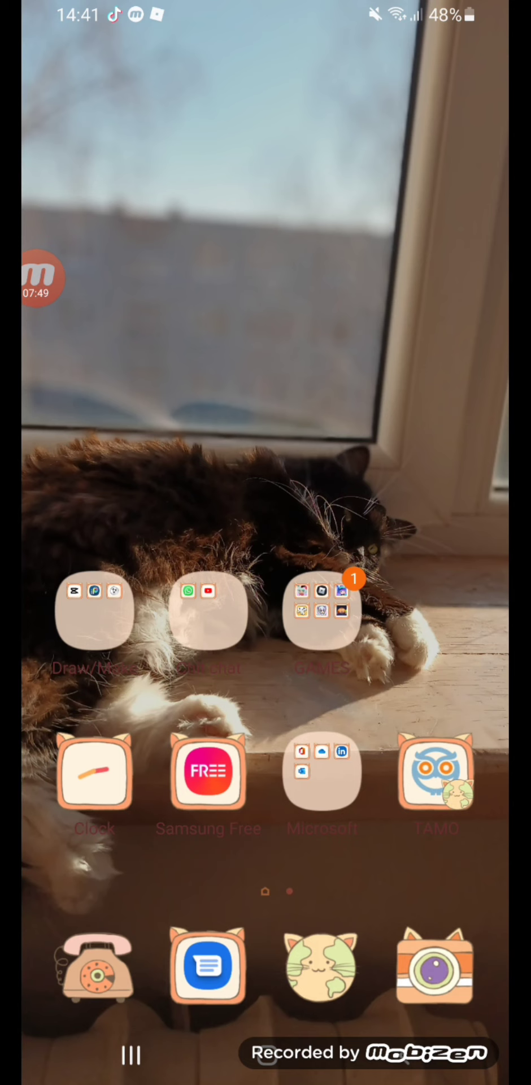
{"action": "mouse_move", "coordinate": [265, 847]}
{"action": "left_mouse_down"}
{"action": "mouse_move", "coordinate": [265, 565]}
{"action": "mouse_move", "coordinate": [266, 848]}
{"action": "left_mouse_up"}
{"action": "left_click", "coordinate": [42, 278]}
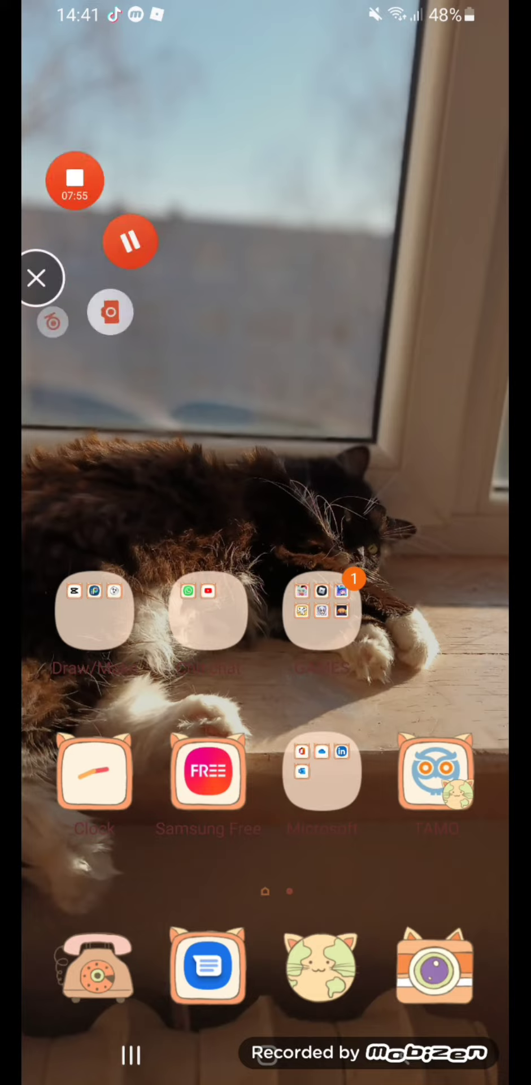